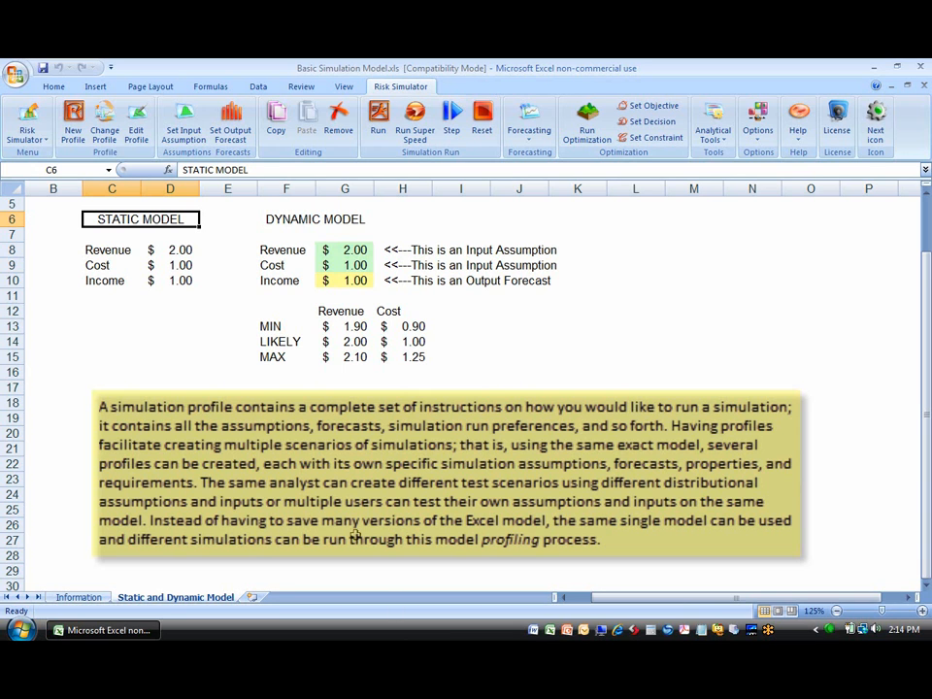
Step: View the simulation properties offered for a new profile and close them without creating a profile
click(35, 138)
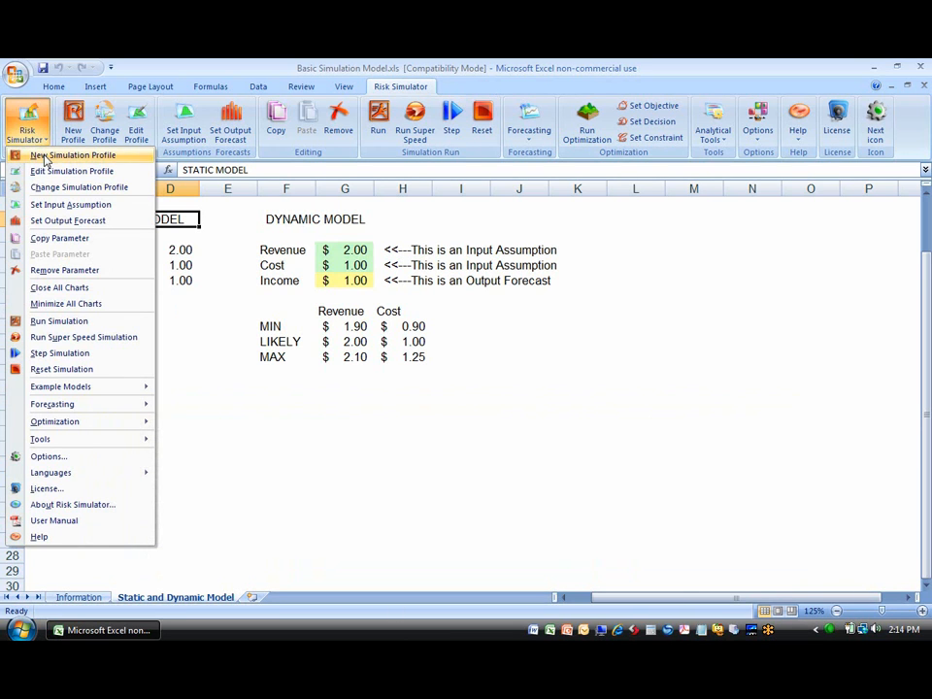
click(34, 132)
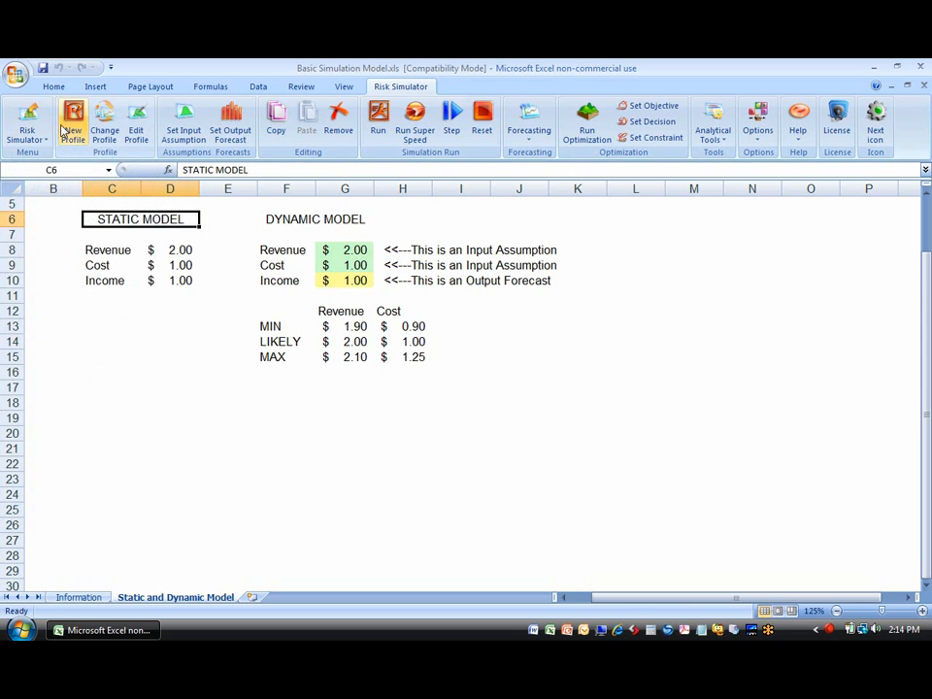
click(75, 125)
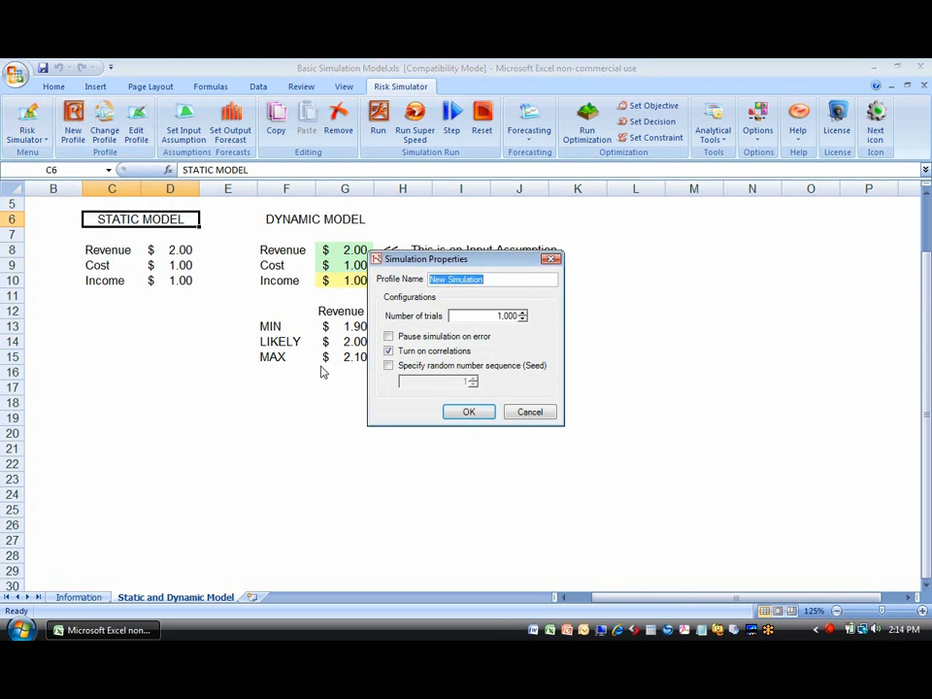
key(Escape)
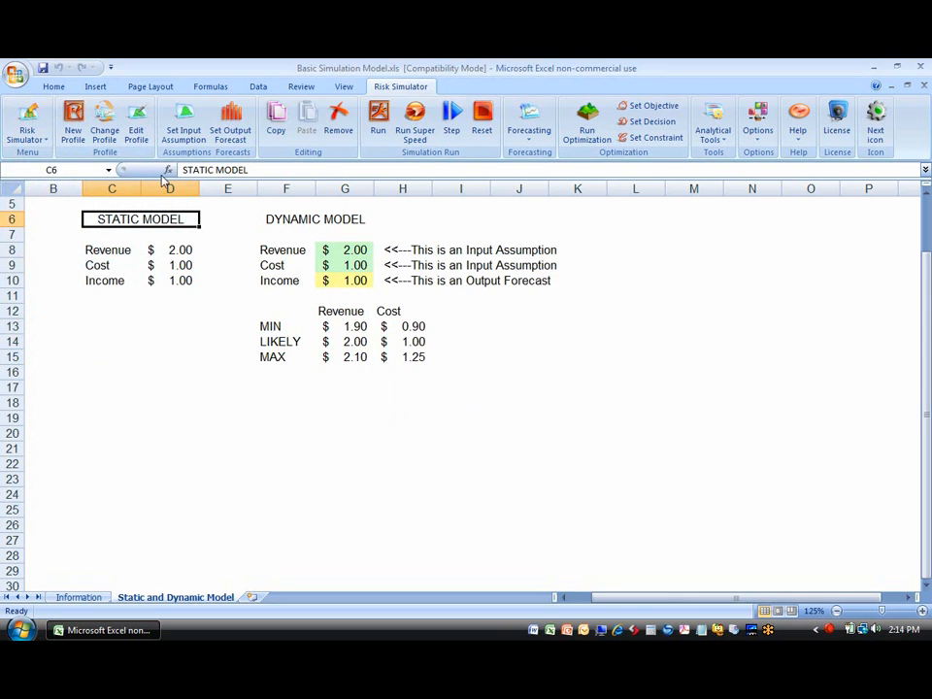
Step: Look through the saved simulation profiles and make Sample Profile One the active simulation
click(105, 130)
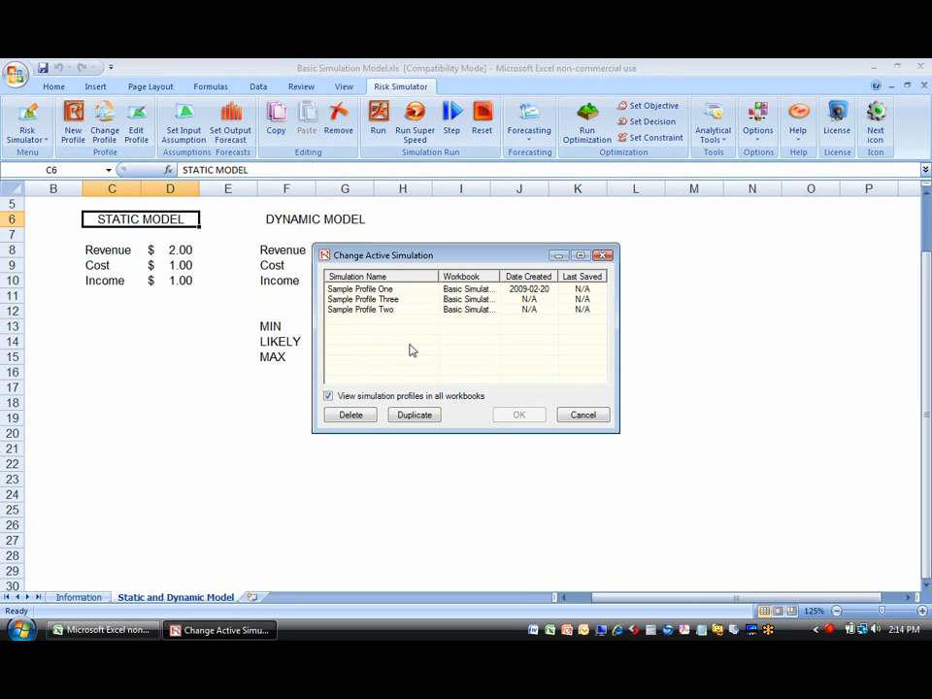
click(393, 299)
click(392, 310)
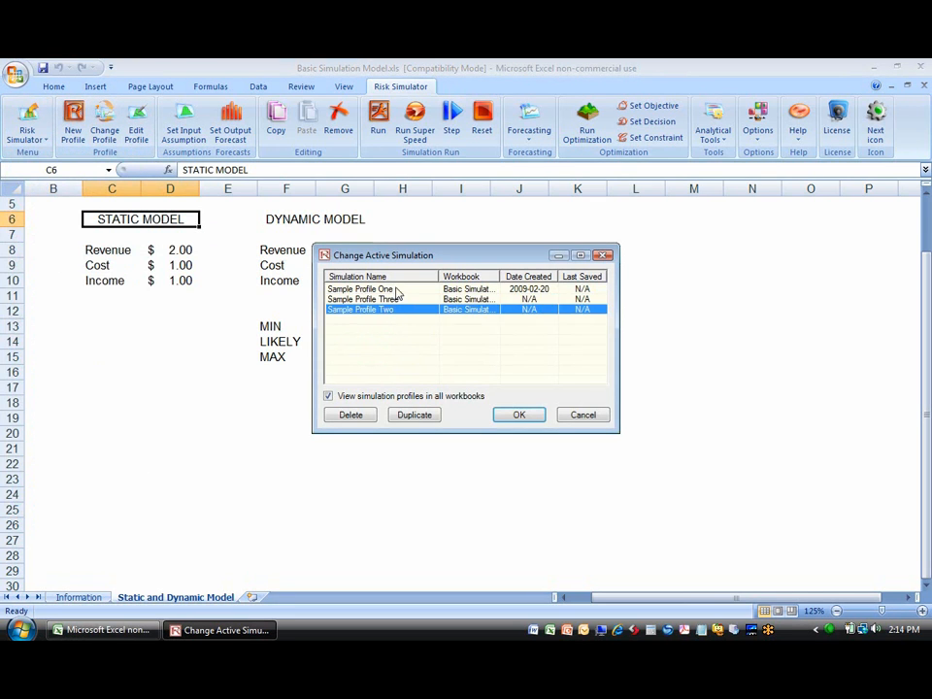
click(394, 290)
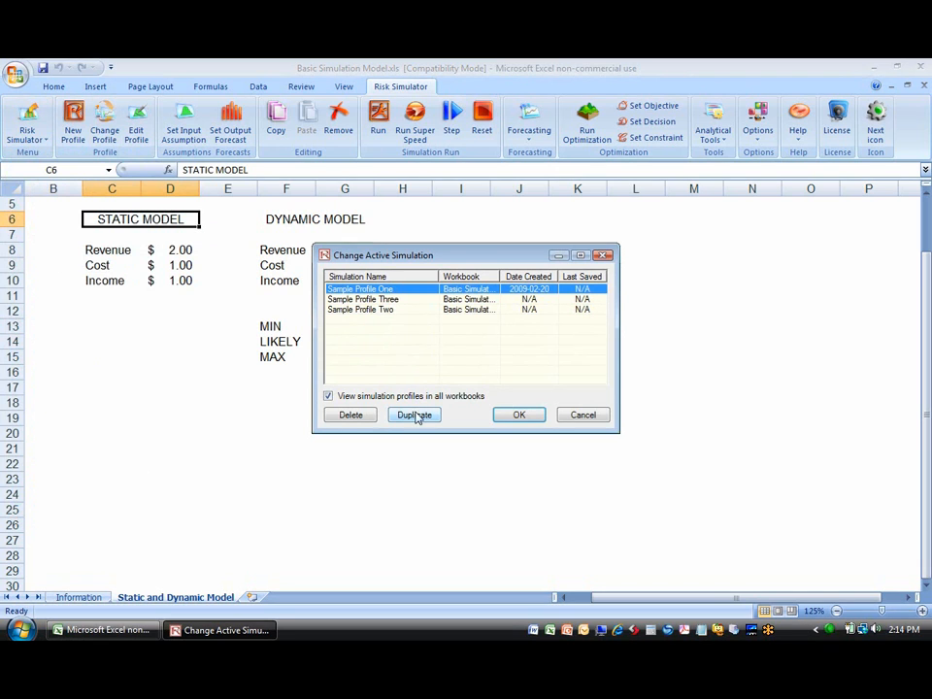
click(398, 310)
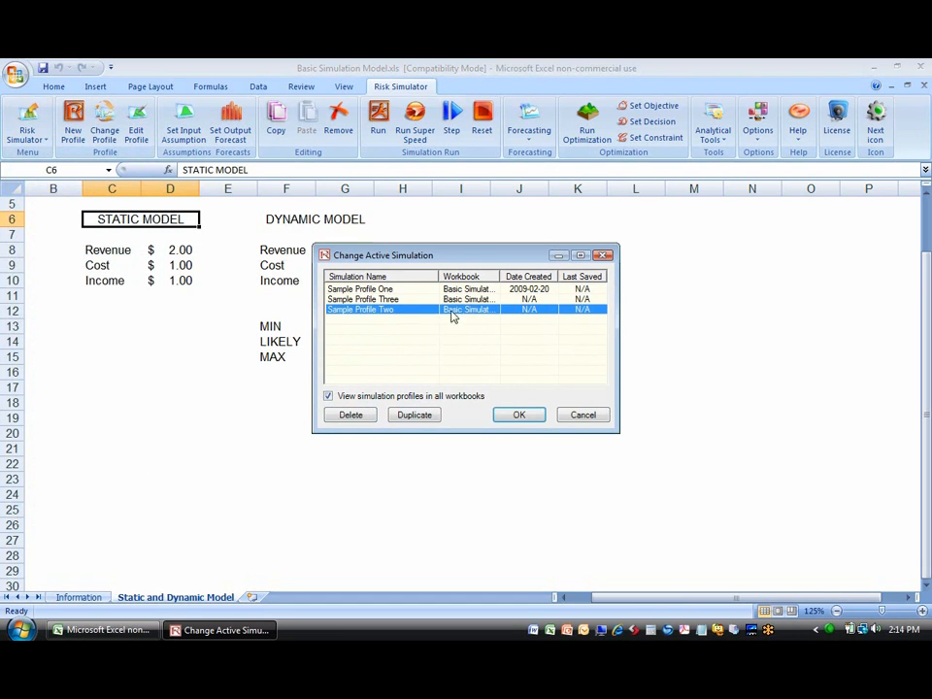
click(418, 291)
click(505, 415)
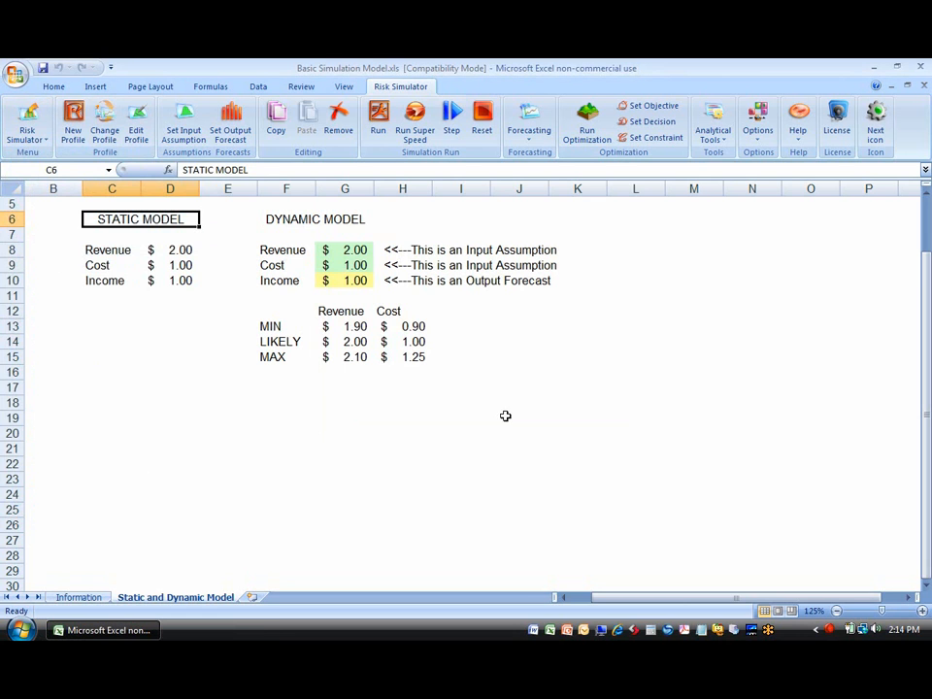
Step: Examine the Risk Simulator commands and cycle through all its alternative icon sets back to the original one
click(40, 140)
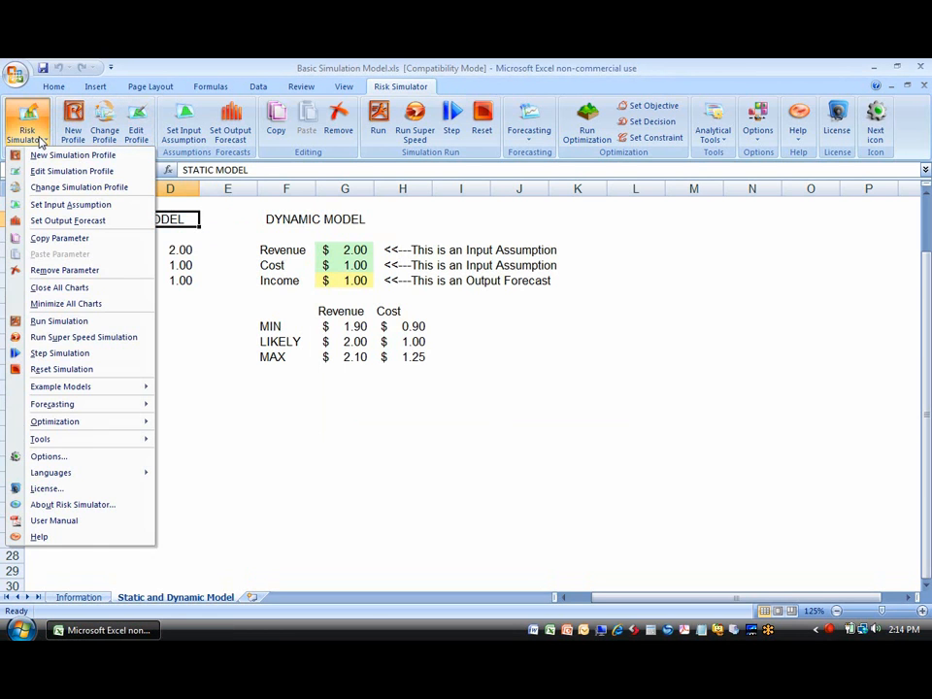
mouse_move(107, 426)
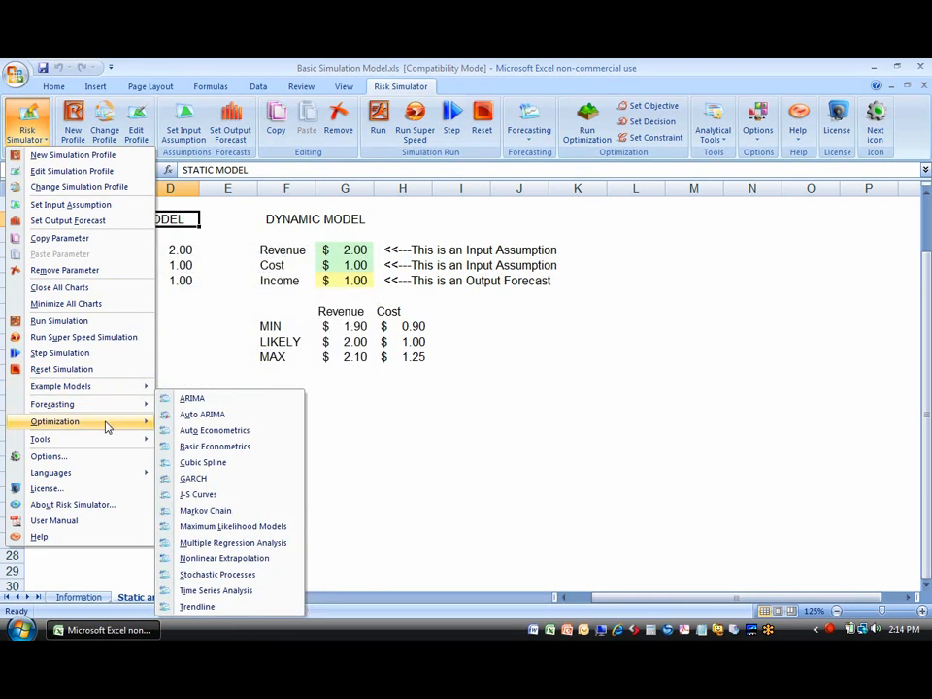
key(Escape)
click(877, 124)
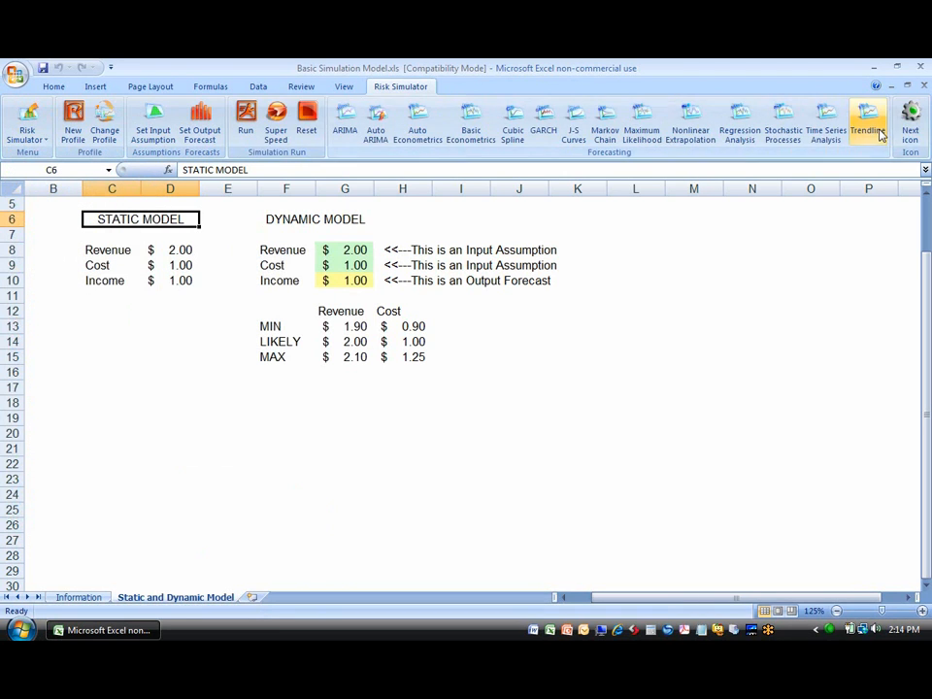
click(914, 124)
click(915, 124)
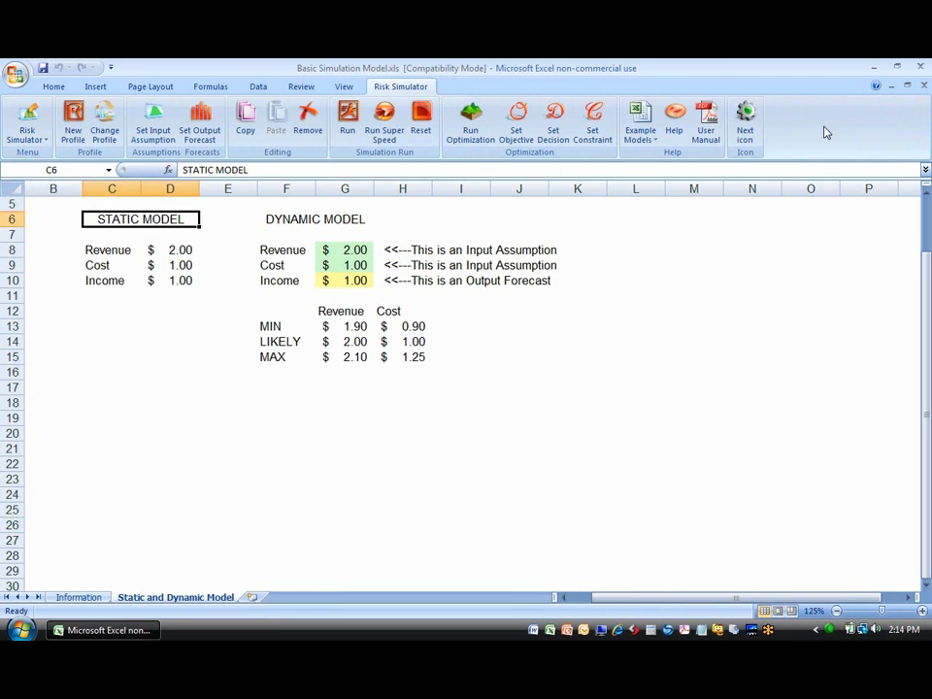
click(744, 118)
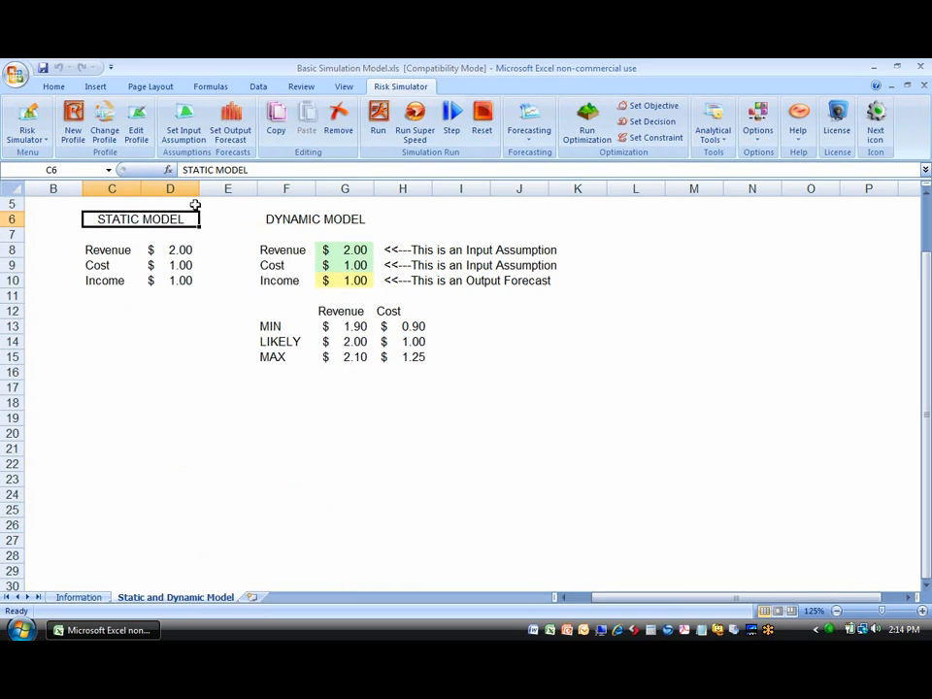
Step: Open the active profile's simulation properties and examine its name, number of trials and pause-on-error option
click(136, 125)
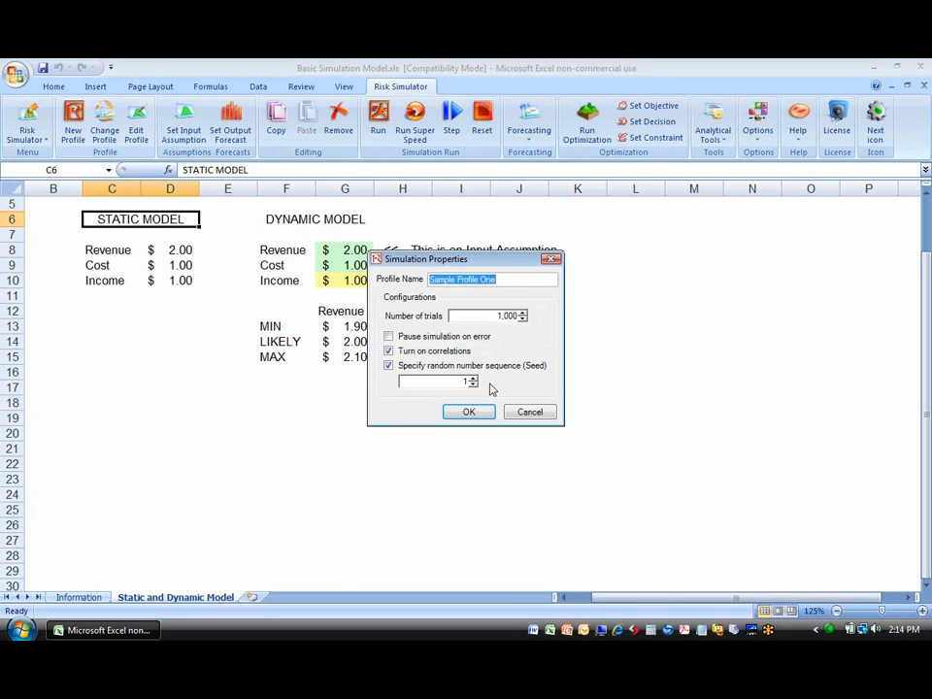
drag(514, 276, 420, 278)
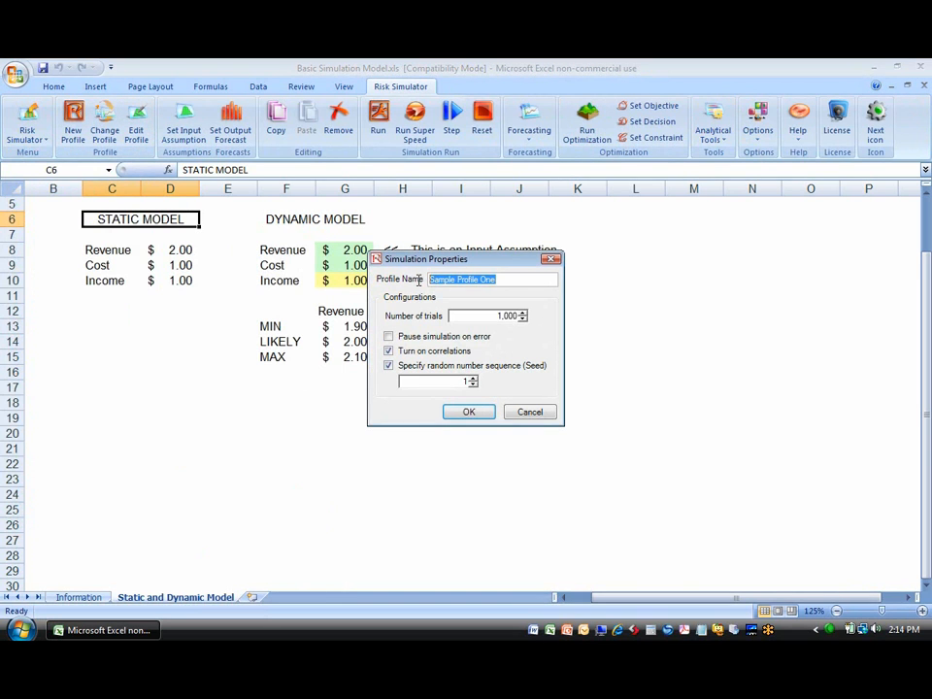
click(510, 279)
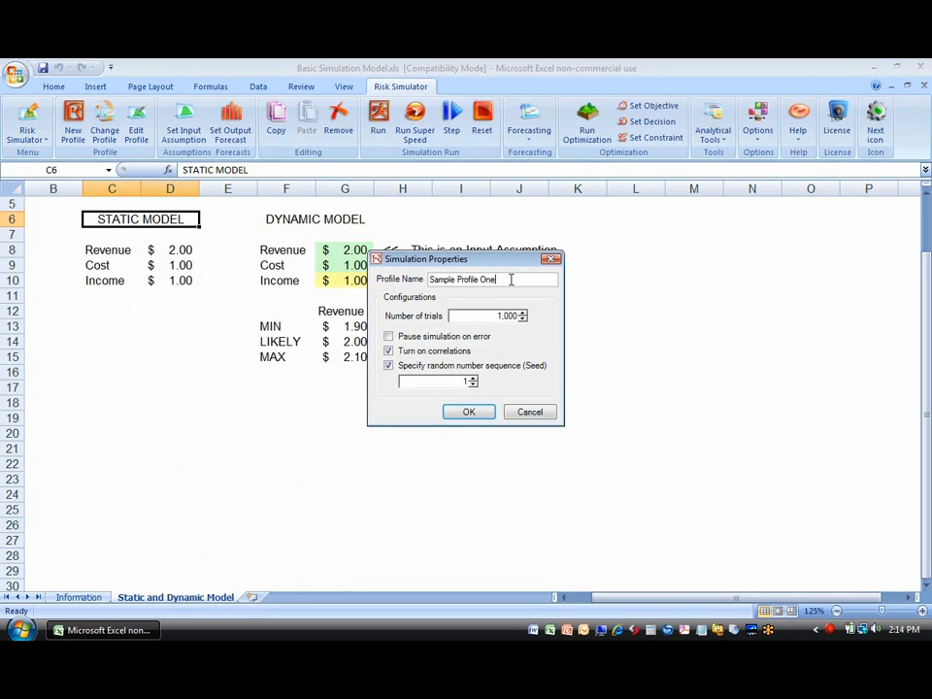
drag(495, 316, 526, 312)
click(495, 316)
click(388, 337)
click(389, 337)
Step: Try a random number sequence seed of 123456 for Sample Profile One
click(389, 366)
click(389, 366)
double_click(429, 379)
text(12345)
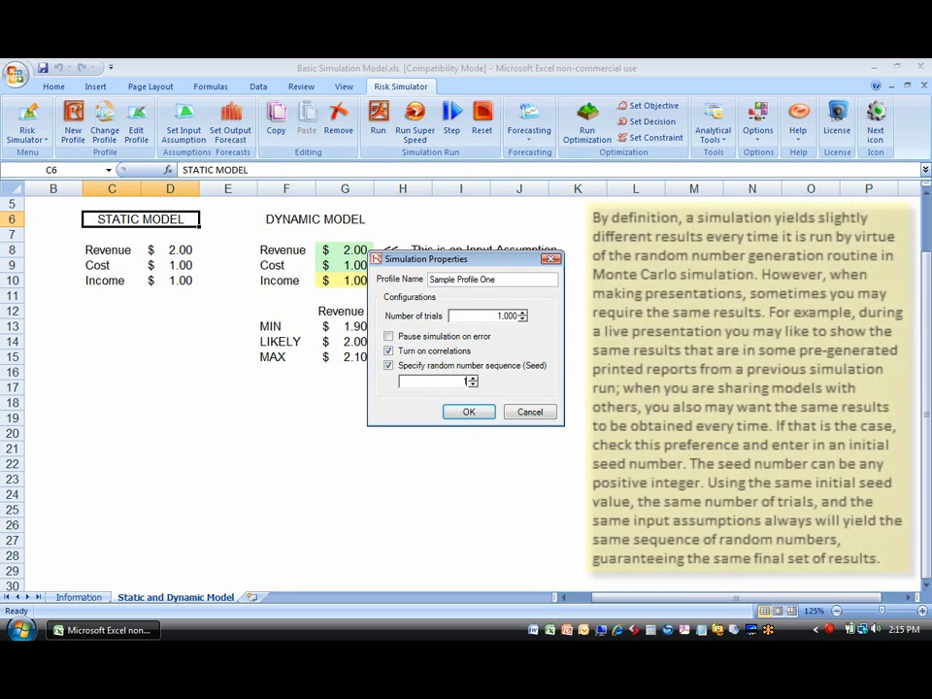
text(6)
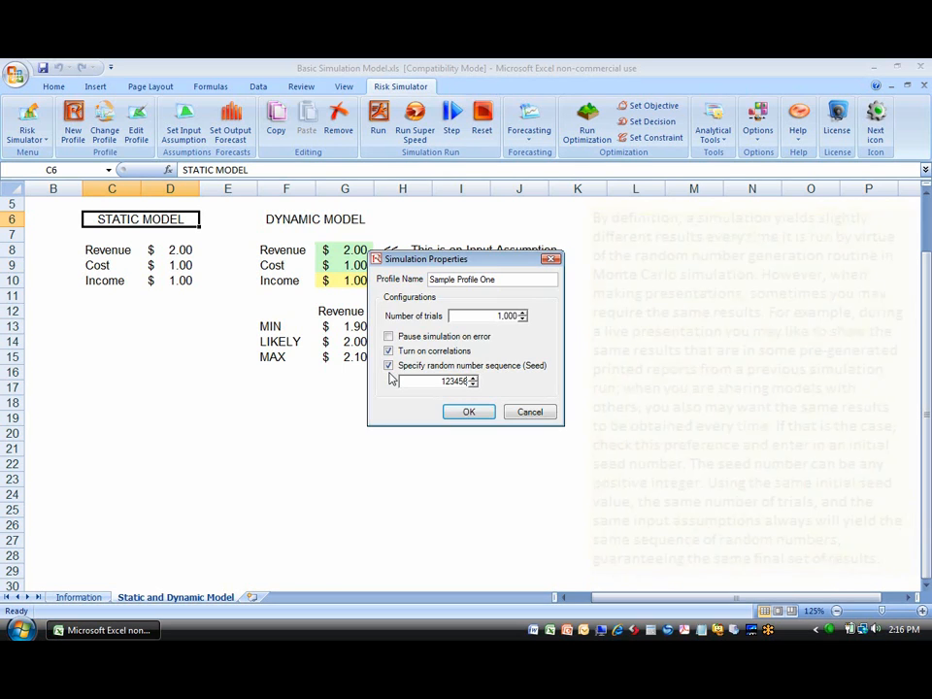
key(Return)
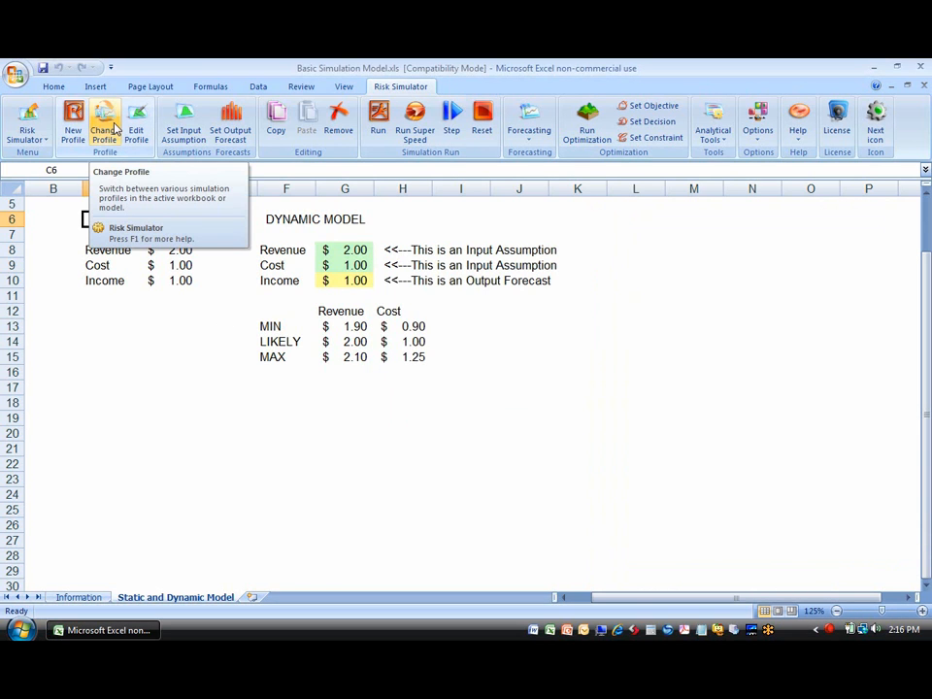
Step: Reopen the list of simulation profiles and activate Sample Profile One again
click(27, 127)
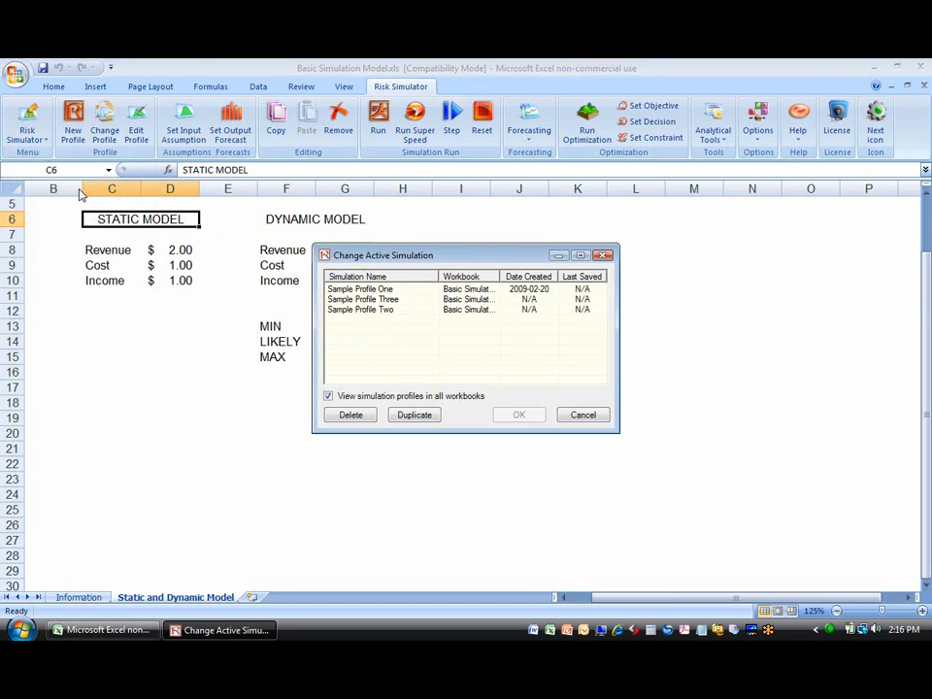
click(359, 290)
click(362, 299)
click(367, 306)
click(344, 291)
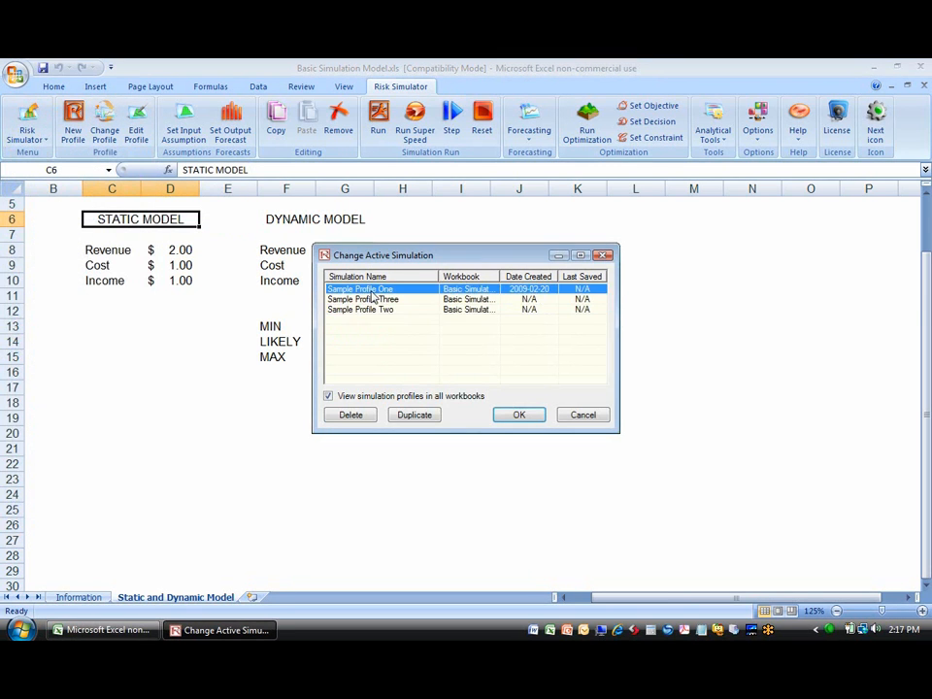
click(519, 415)
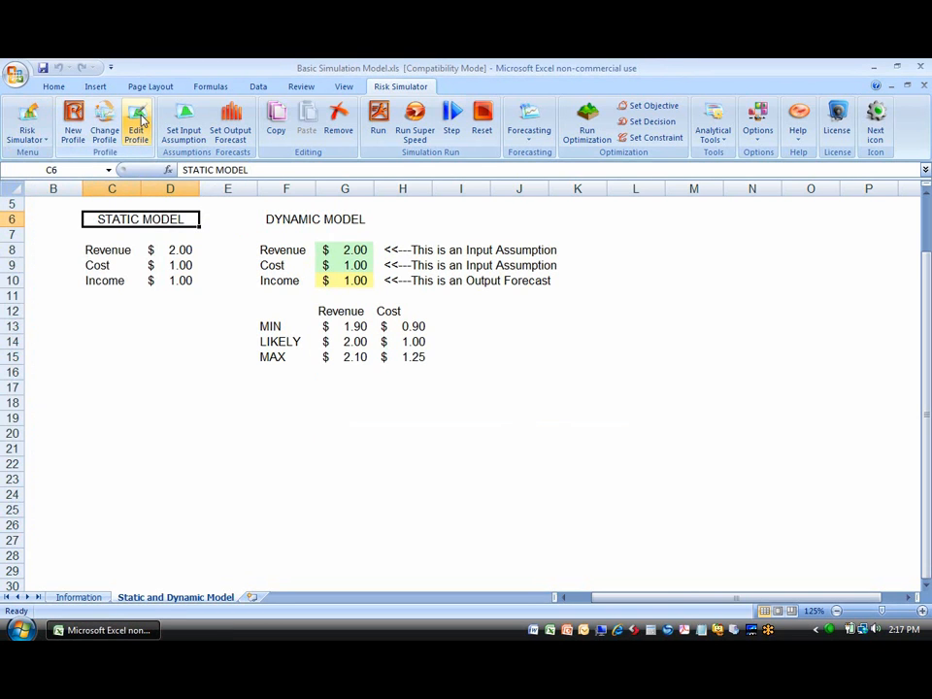
Step: Review the simulation properties of Sample Profile One and close them without changes
click(27, 121)
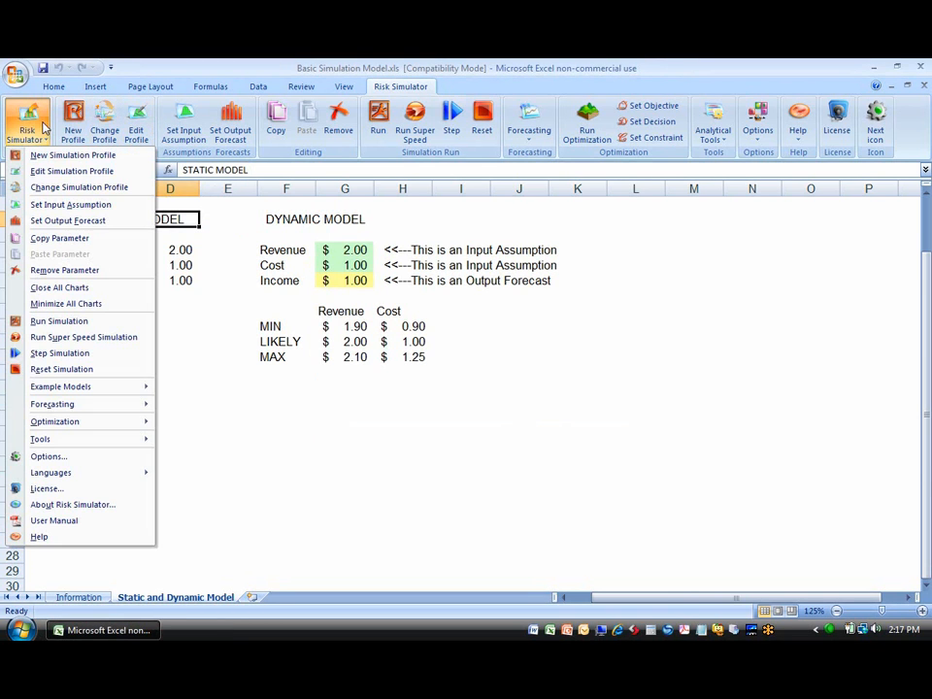
click(55, 172)
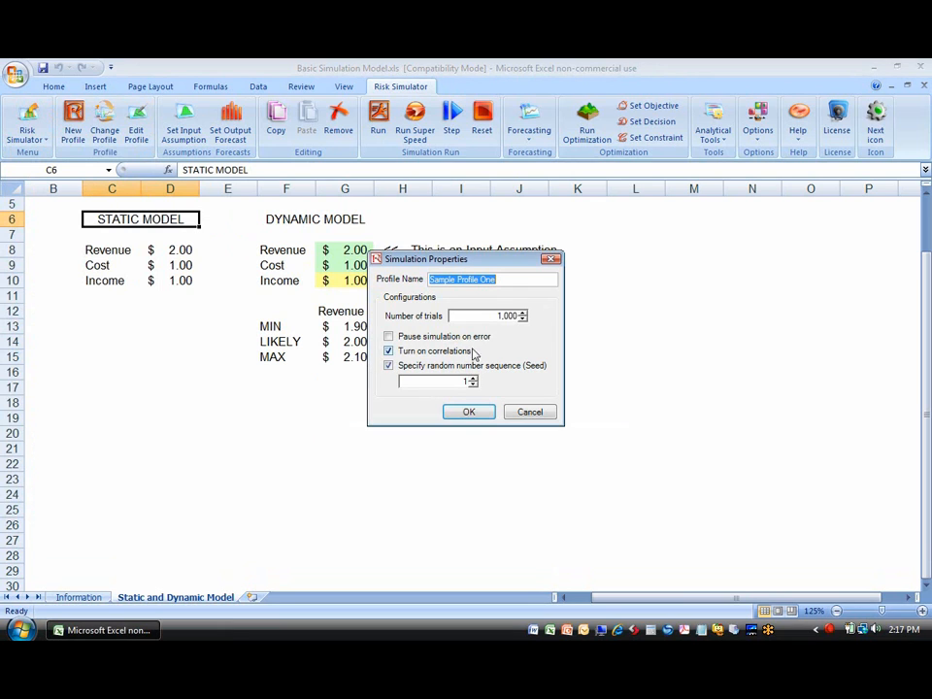
key(Escape)
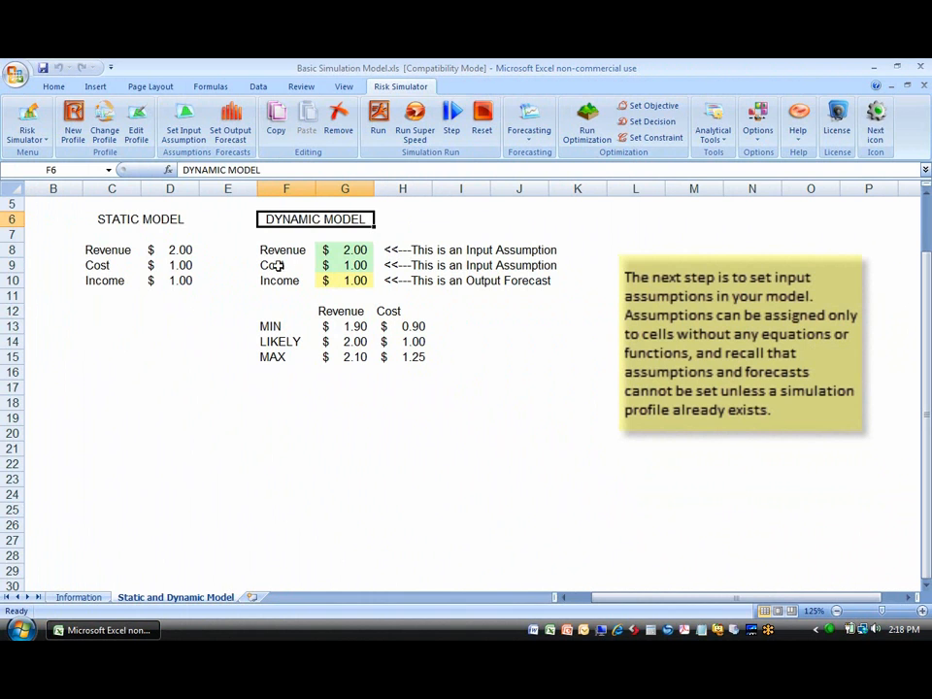
Step: Check whether the dynamic model's Revenue cell G8 holds a plain value, and check the existing simulation profiles
click(333, 250)
key(F2)
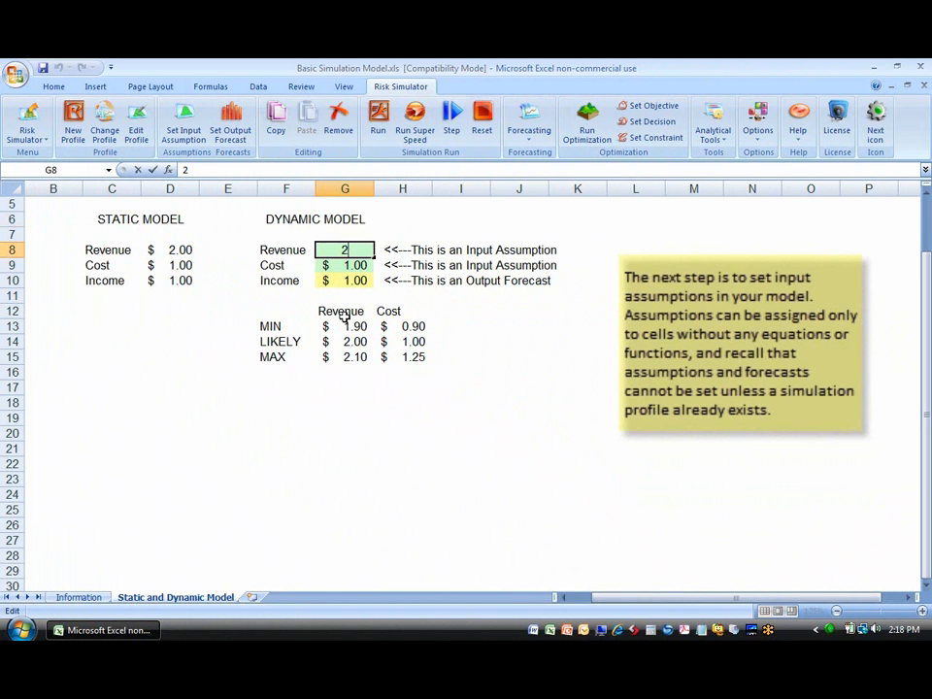
key(Escape)
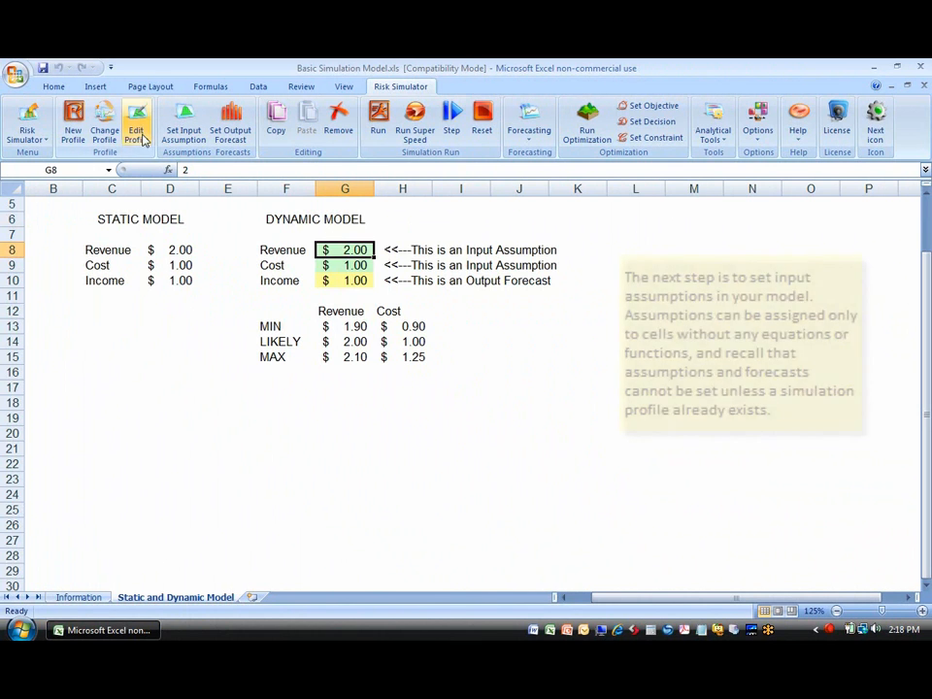
click(104, 132)
key(Escape)
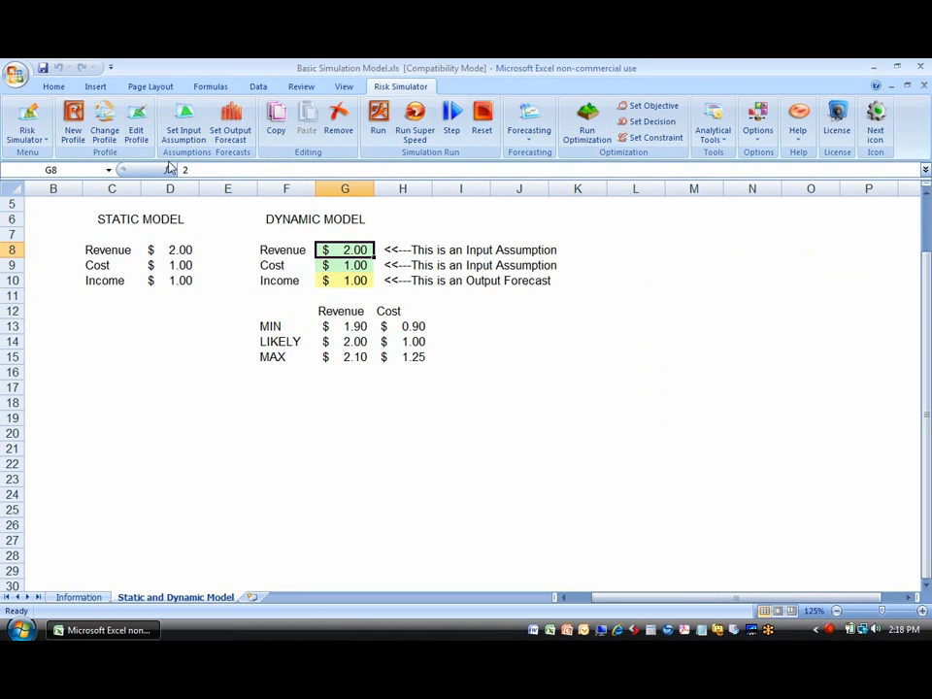
Step: Open the input assumption properties for the Revenue cell G8, keeping the assumption name G8: Revenue
click(36, 136)
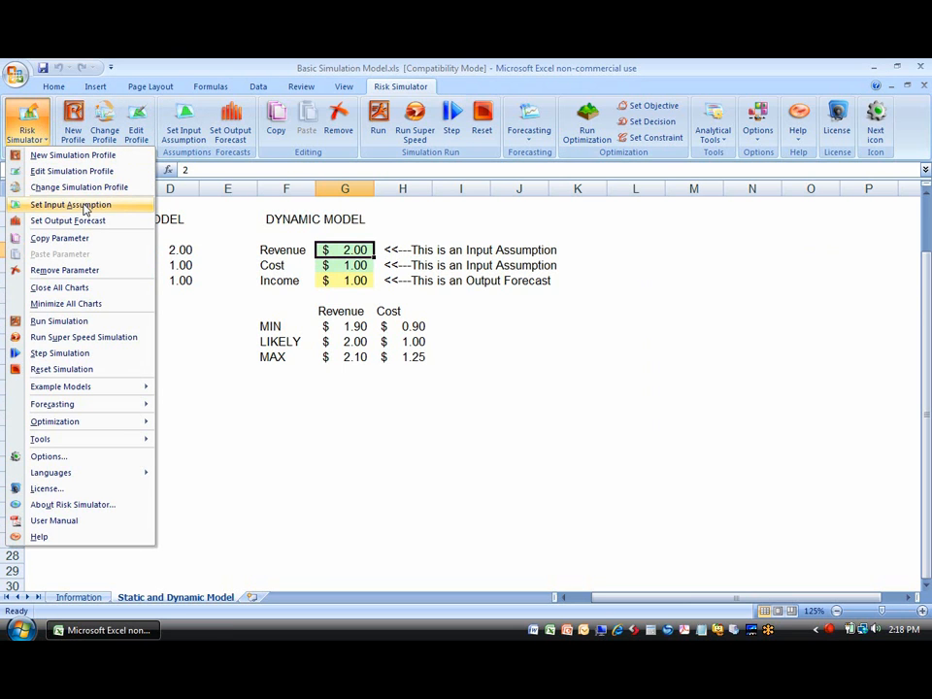
click(187, 109)
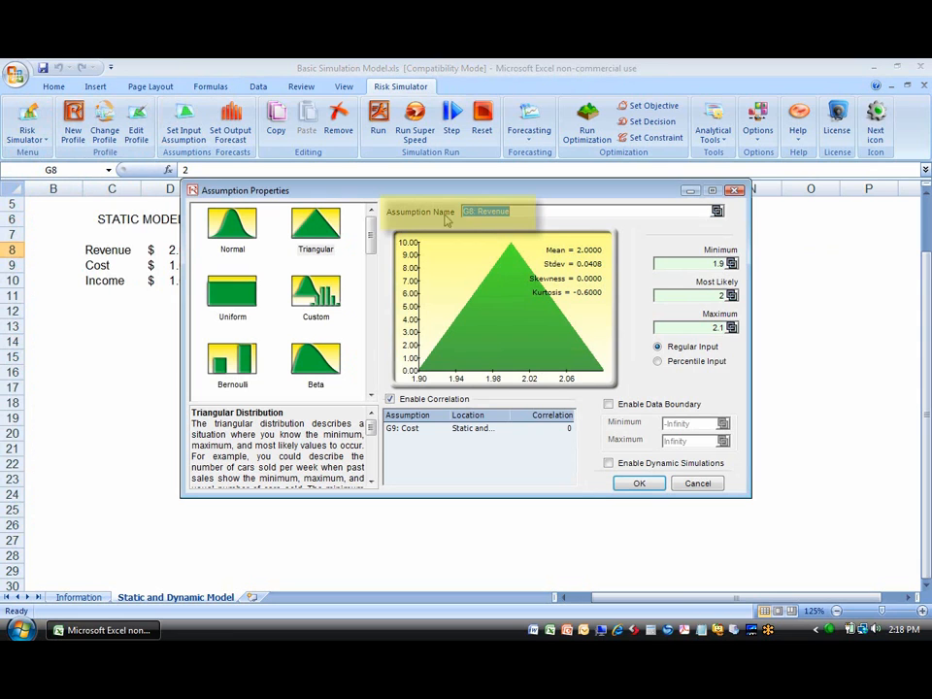
click(515, 210)
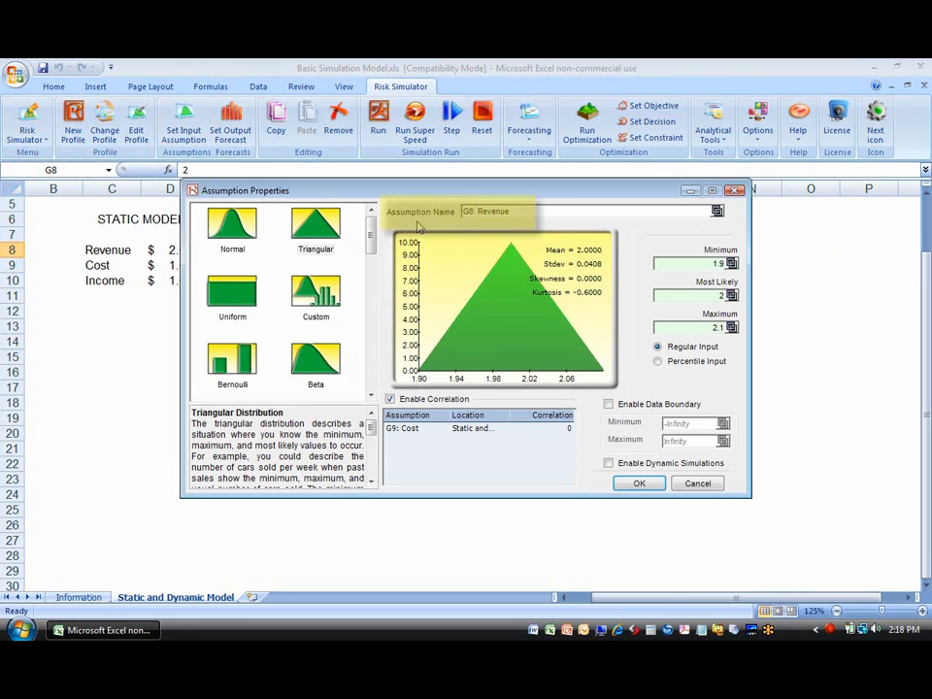
Step: Preview the Normal, Triangular, Custom, Uniform and Bernoulli distributions for the Revenue assumption and look through the remaining distribution types
click(250, 236)
click(314, 231)
click(315, 296)
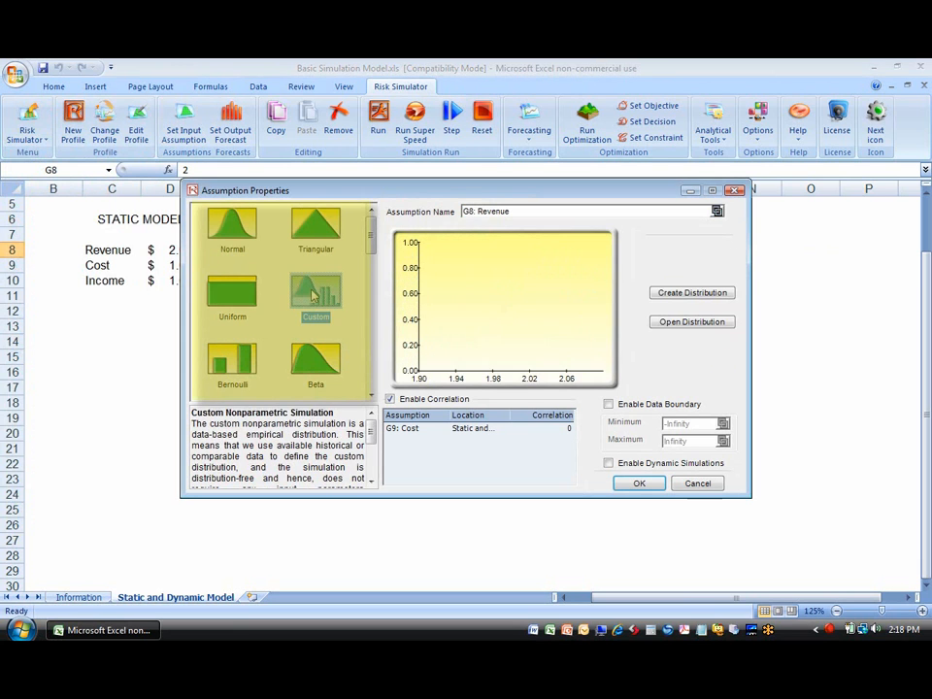
click(233, 293)
click(240, 360)
click(372, 398)
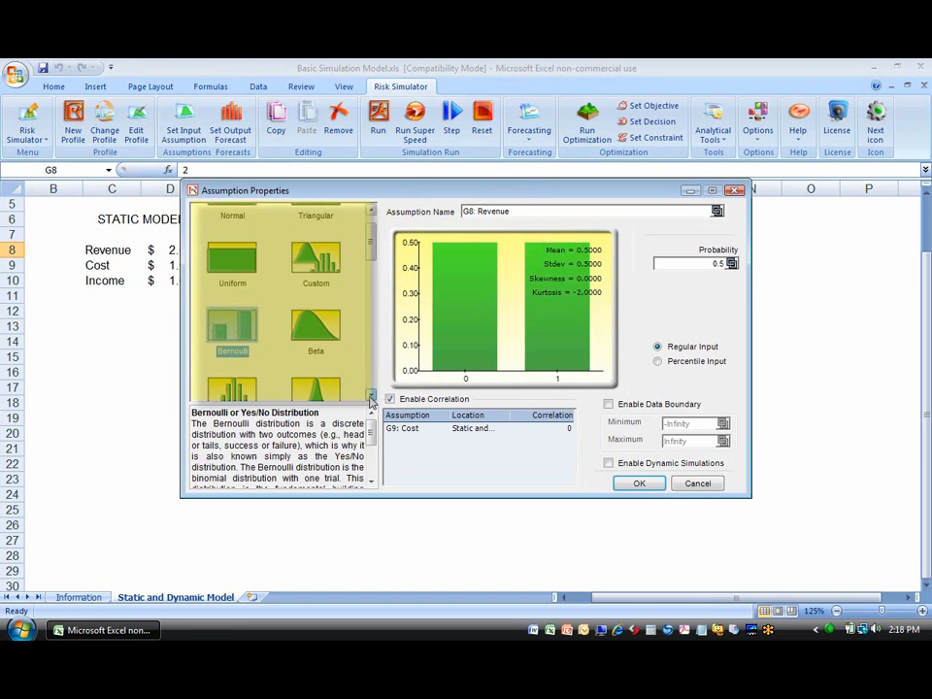
drag(372, 398, 372, 398)
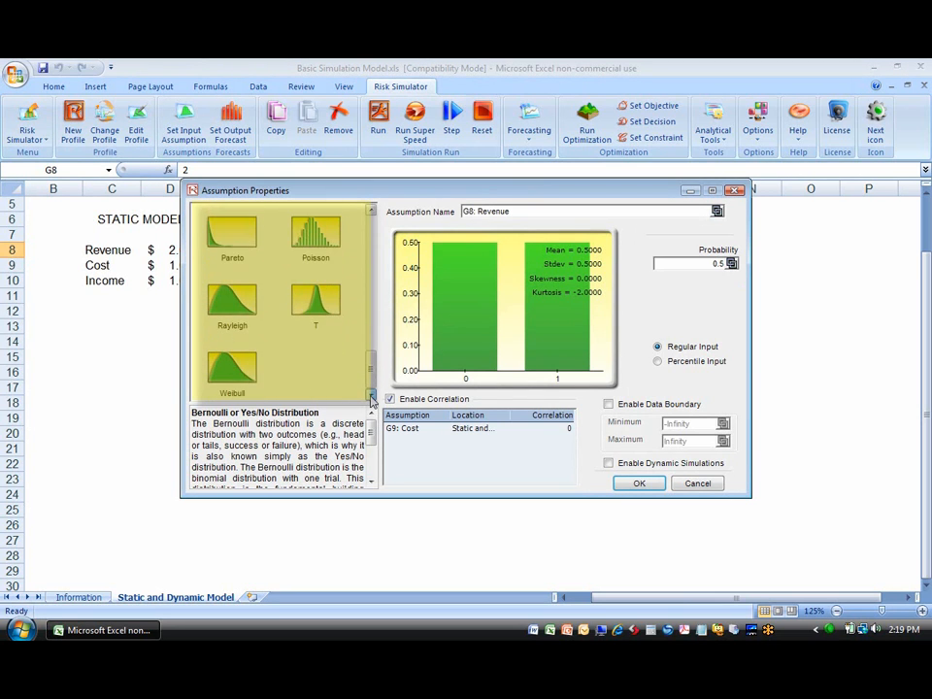
Step: Try the view options of the distribution gallery and return to the beginning of its list
right_click(319, 350)
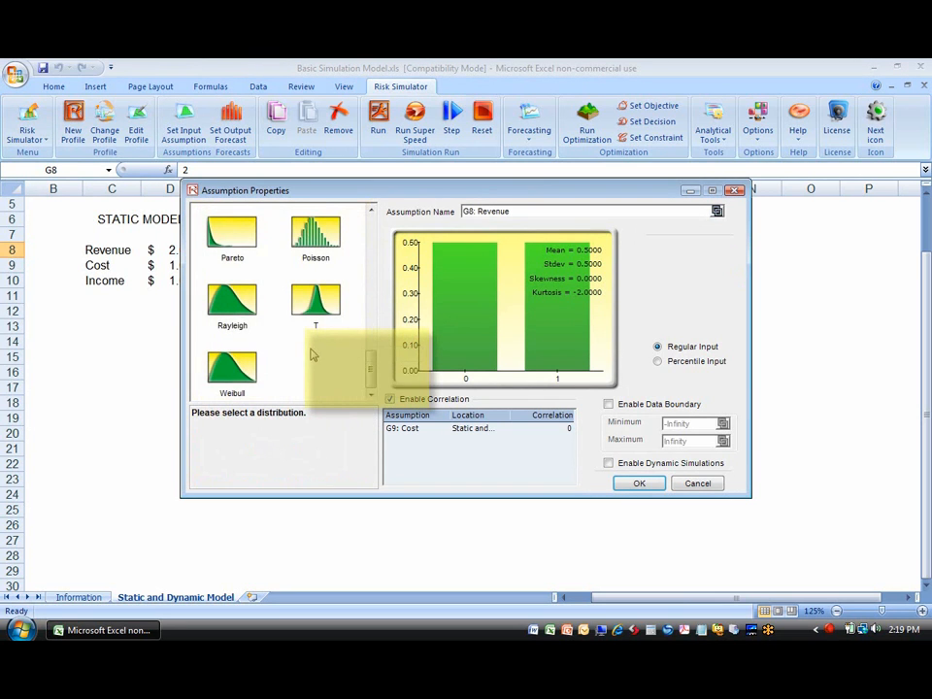
click(354, 373)
right_click(322, 363)
click(360, 368)
mouse_move(375, 241)
mouse_down()
mouse_move(369, 379)
mouse_move(370, 229)
mouse_up()
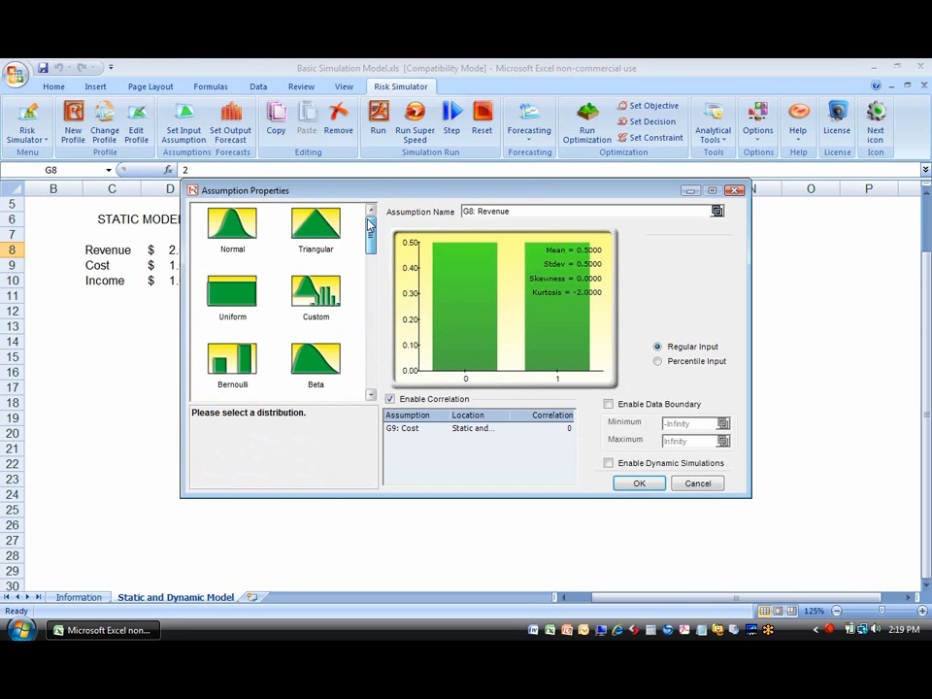
Step: Compare the input parameters of the Normal and Triangular distributions for the Revenue assumption
click(230, 238)
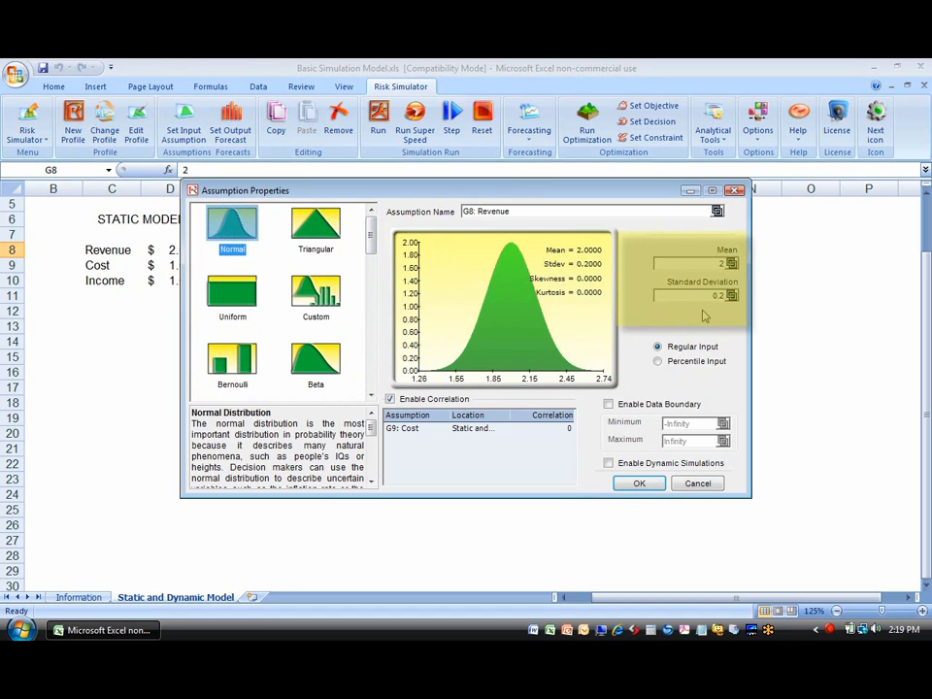
click(707, 262)
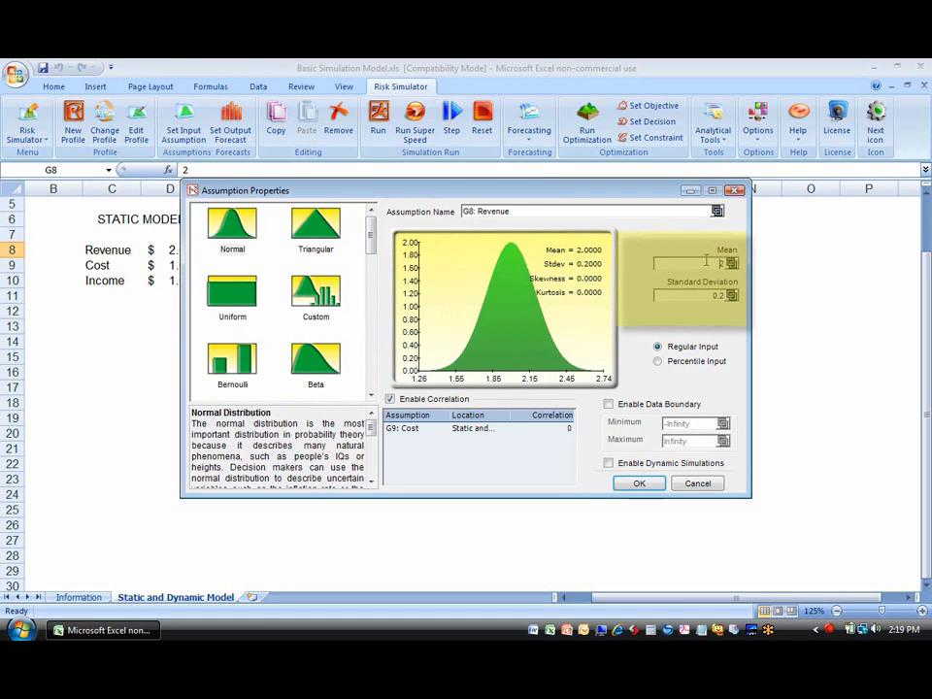
click(320, 229)
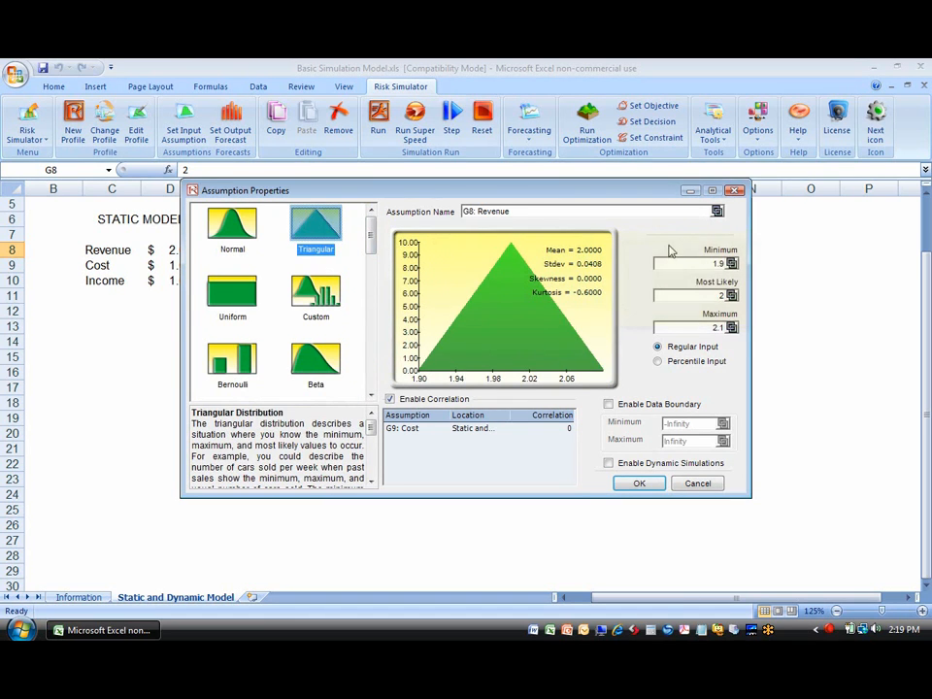
Step: Link the Triangular distribution's Minimum to cell G13 and enter 2.00 as its Most Likely value
click(730, 265)
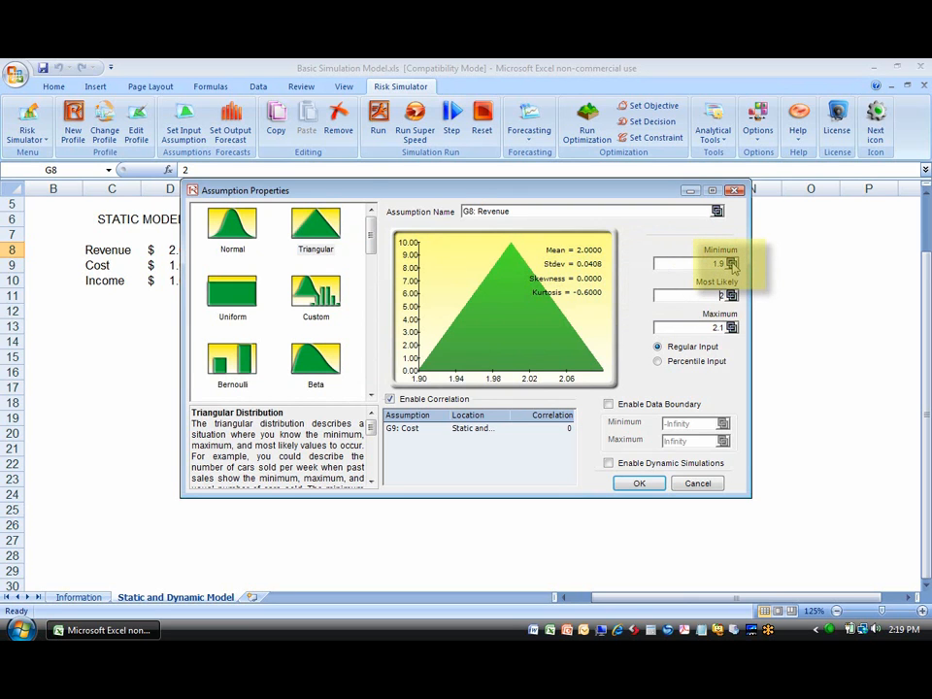
click(347, 329)
click(424, 426)
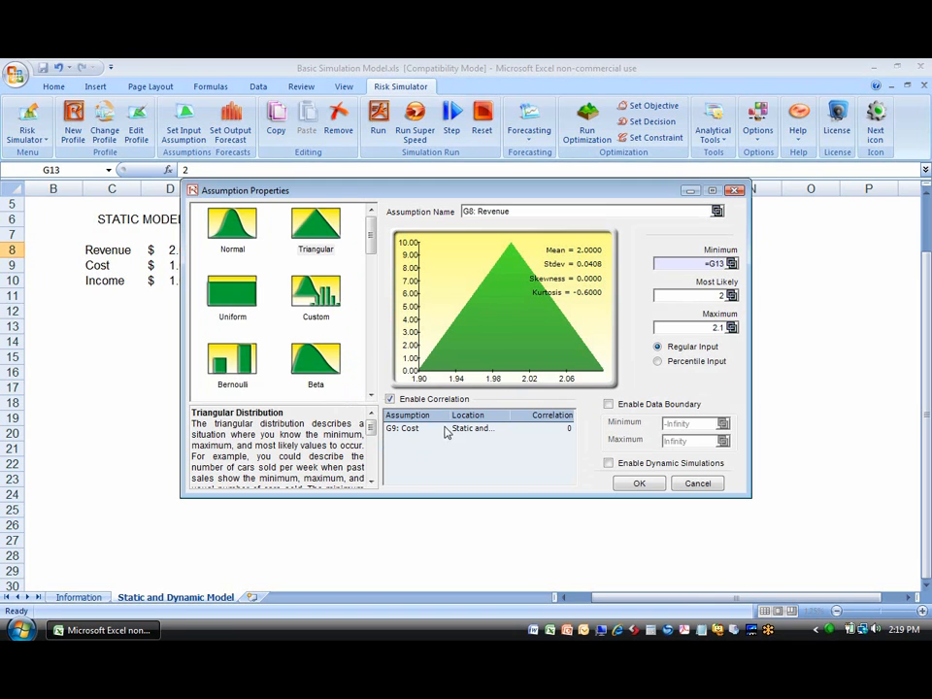
drag(717, 297, 756, 311)
text(2.0)
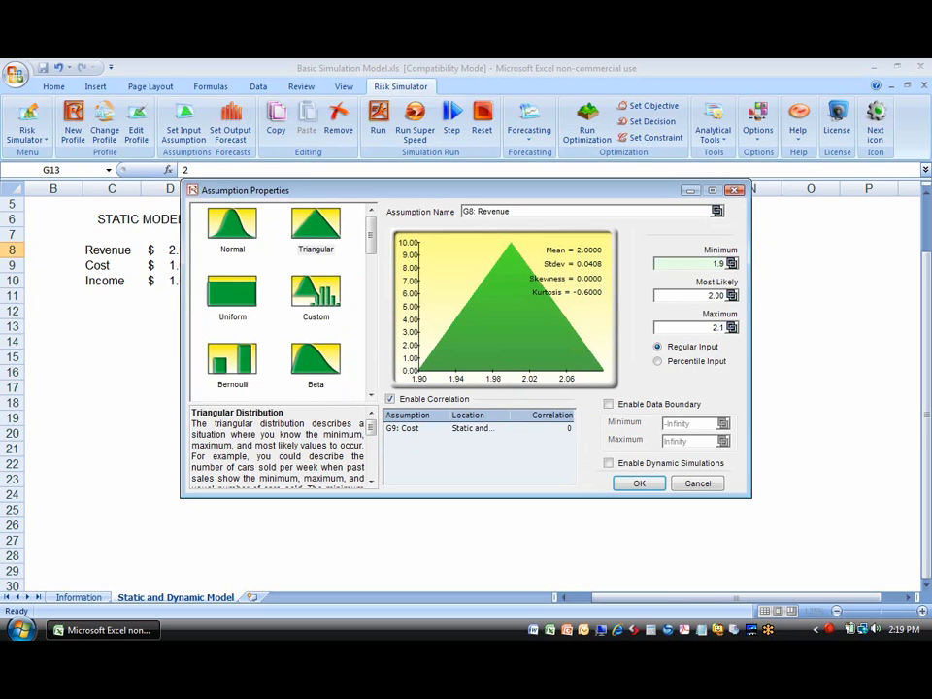
click(718, 261)
click(709, 296)
Step: Try a data boundary on the Normal distribution with minimum 1.75 and maximum 2.3, and disable the boundary again
click(640, 410)
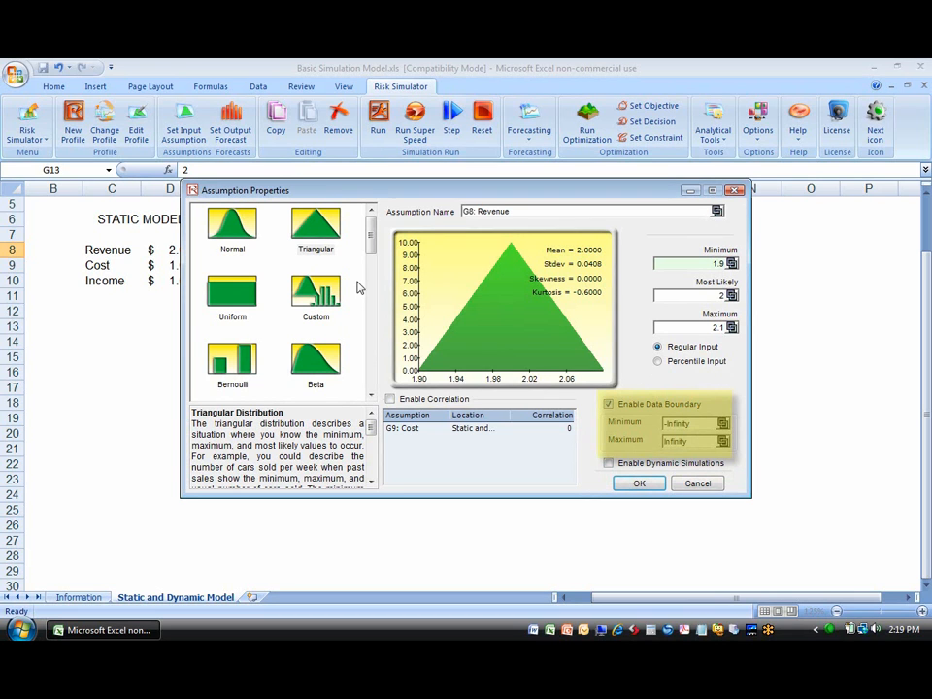
click(238, 241)
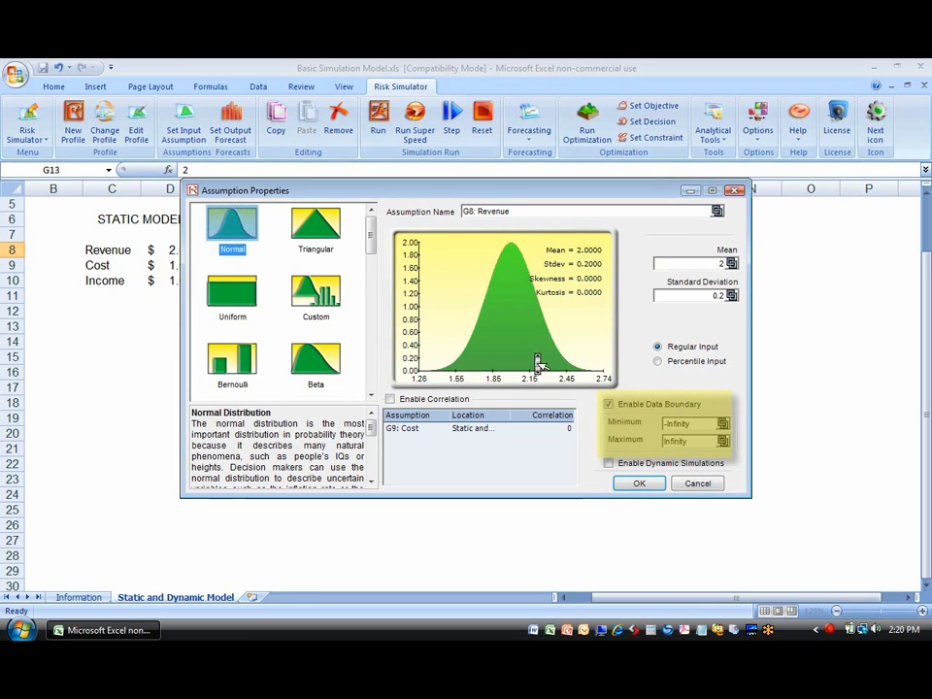
click(695, 424)
key(Tab)
click(693, 424)
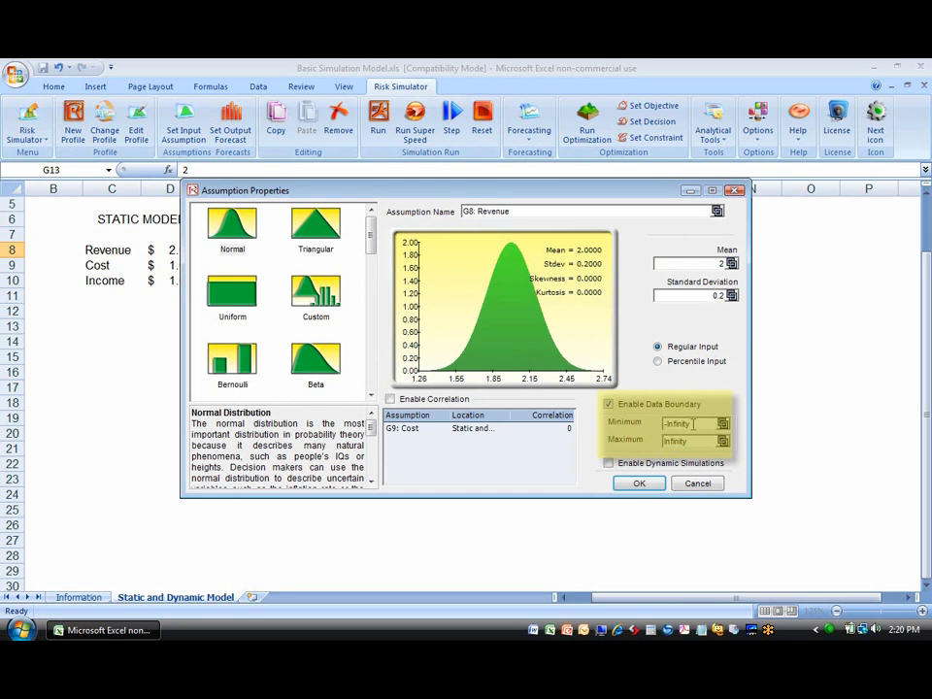
click(693, 424)
text(1.75)
key(Tab)
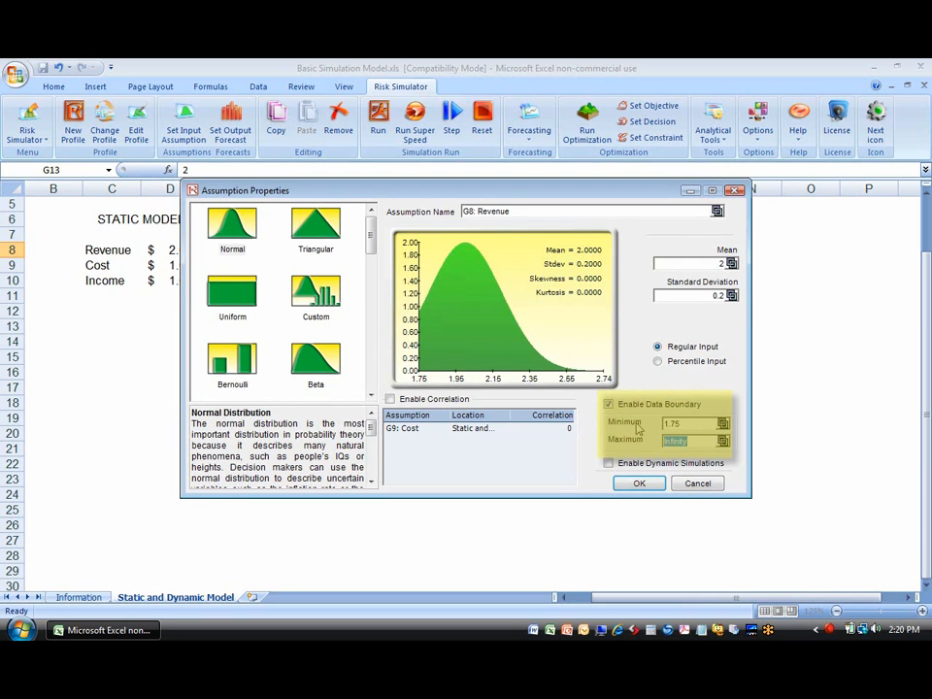
text(2.3)
key(Tab)
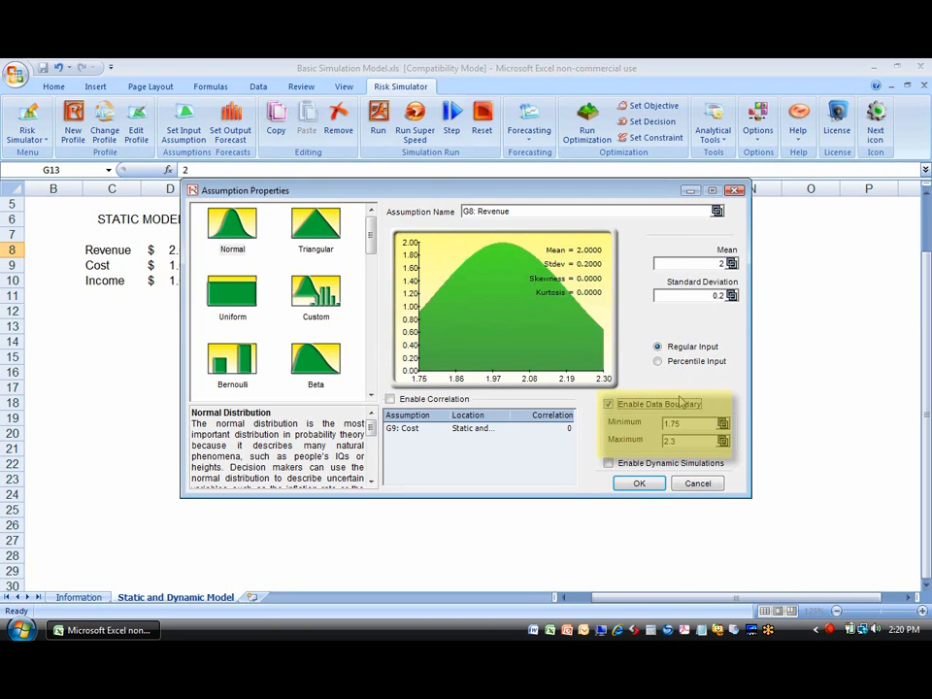
key(space)
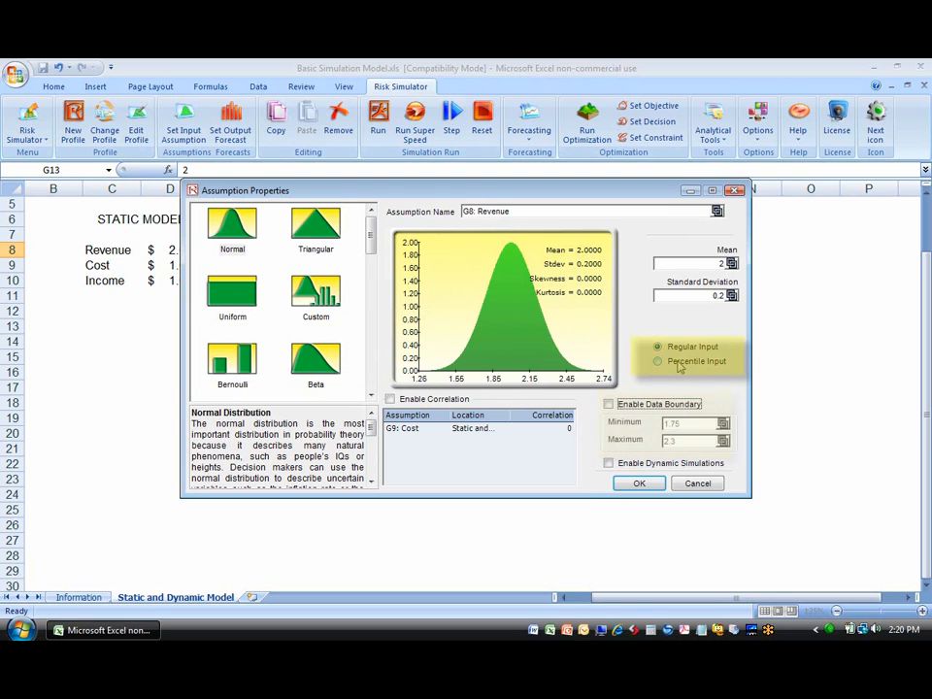
Step: Compare Regular Input and Percentile Input for the Normal distribution, examining the standard deviation and the 10% and 90% values
click(686, 361)
click(684, 347)
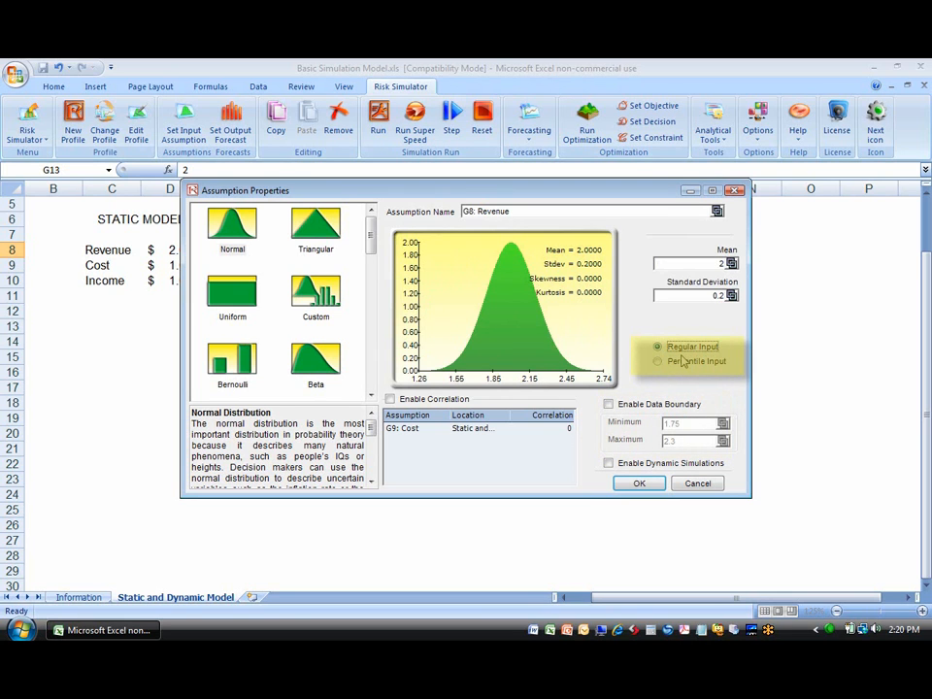
click(685, 360)
click(685, 349)
click(686, 361)
click(685, 347)
double_click(718, 295)
click(716, 296)
click(688, 361)
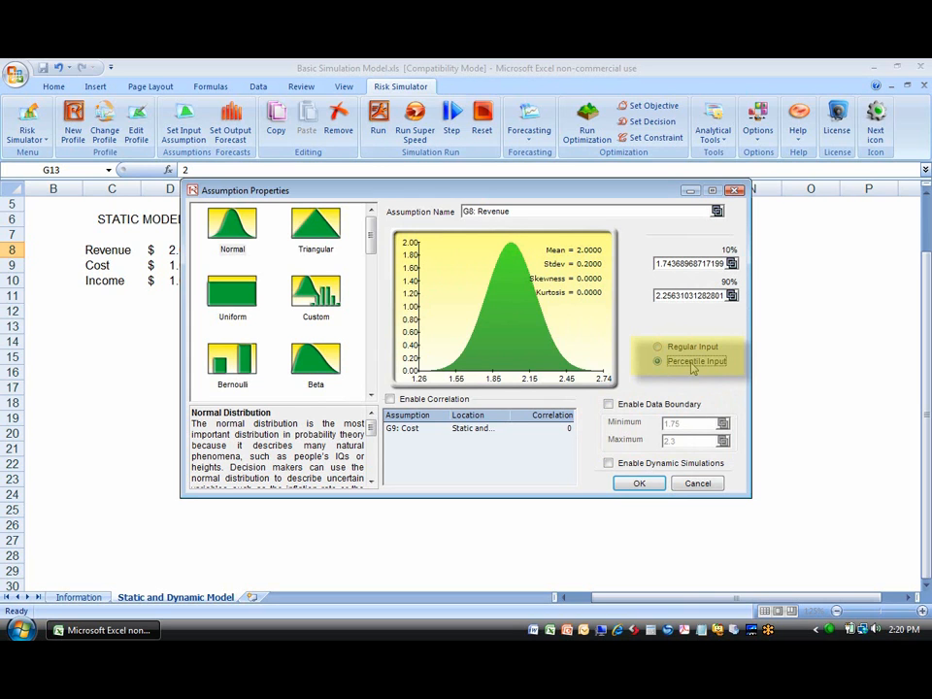
drag(706, 261, 687, 295)
click(690, 294)
click(685, 352)
Step: Compare Regular Input and Percentile Input for the Beta distribution, ending on Regular Input
click(330, 363)
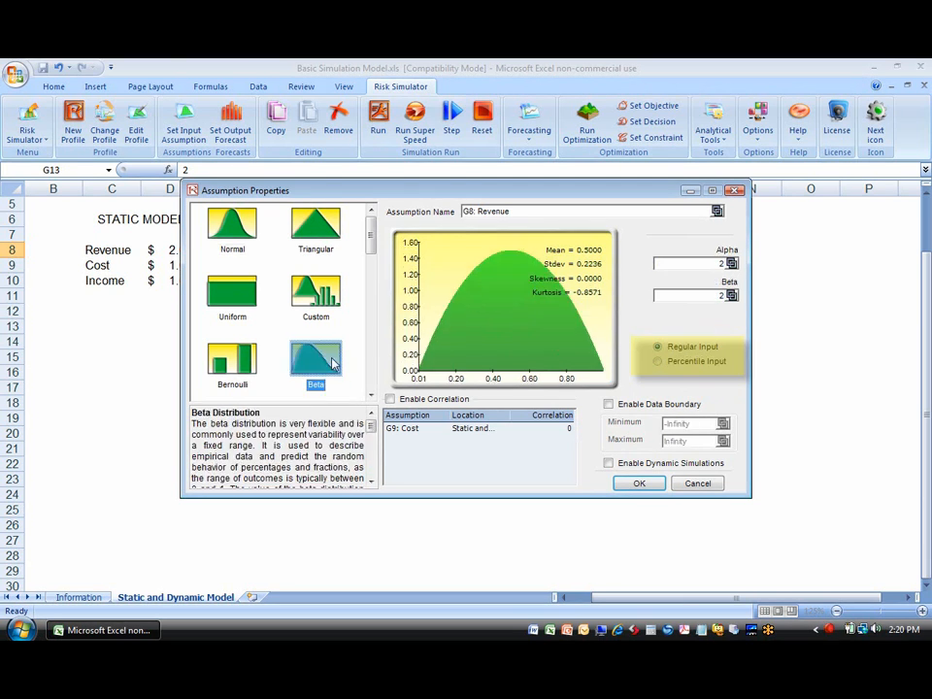
click(693, 362)
click(697, 351)
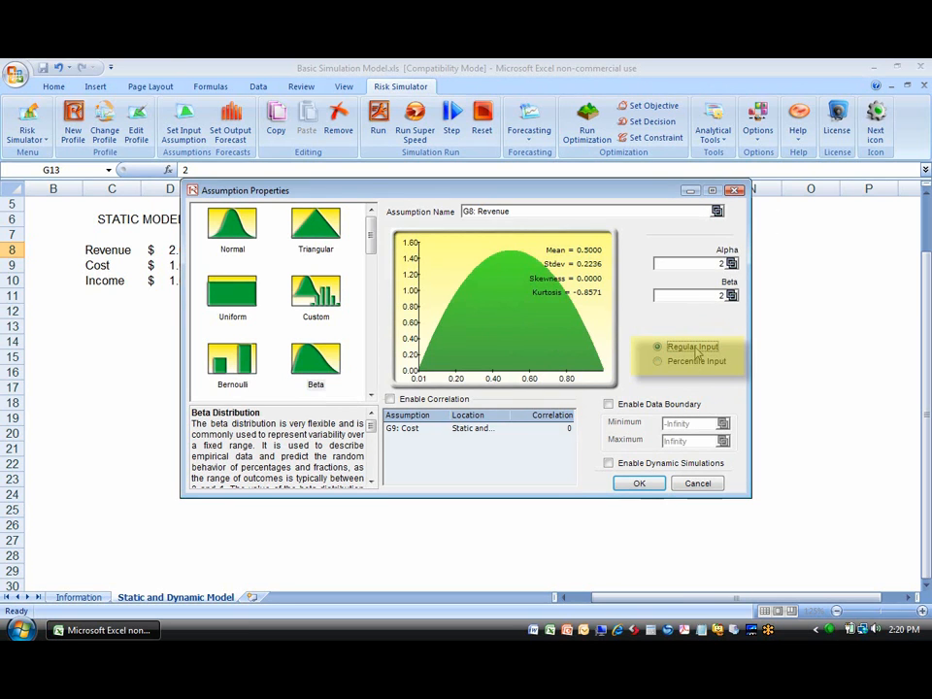
Step: Enable correlation for the Revenue assumption and set its correlation with G9: Cost to 0.5
click(428, 401)
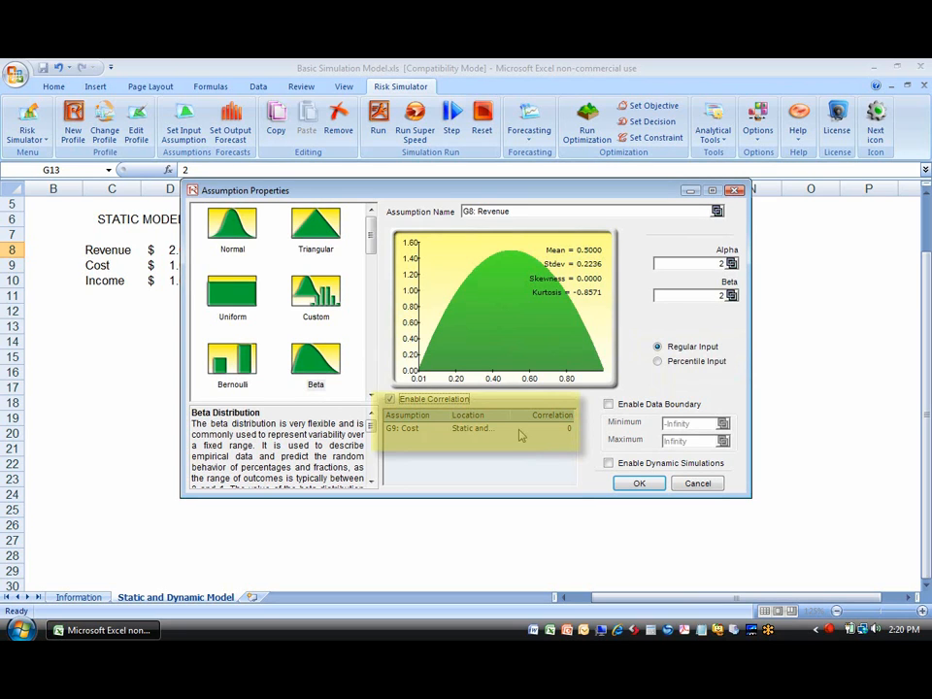
click(554, 431)
text(.5)
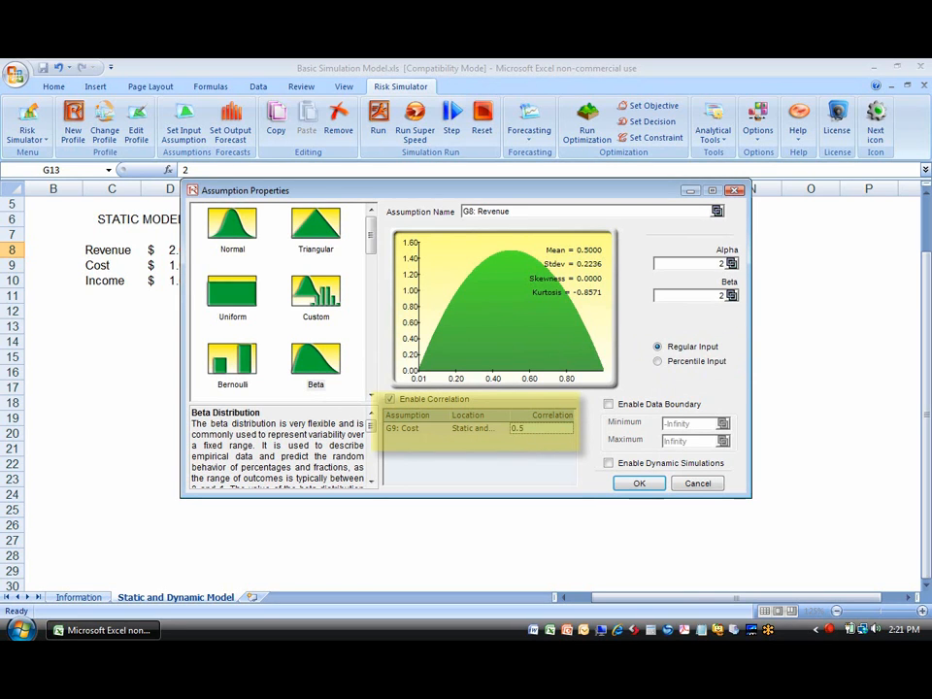
key(Return)
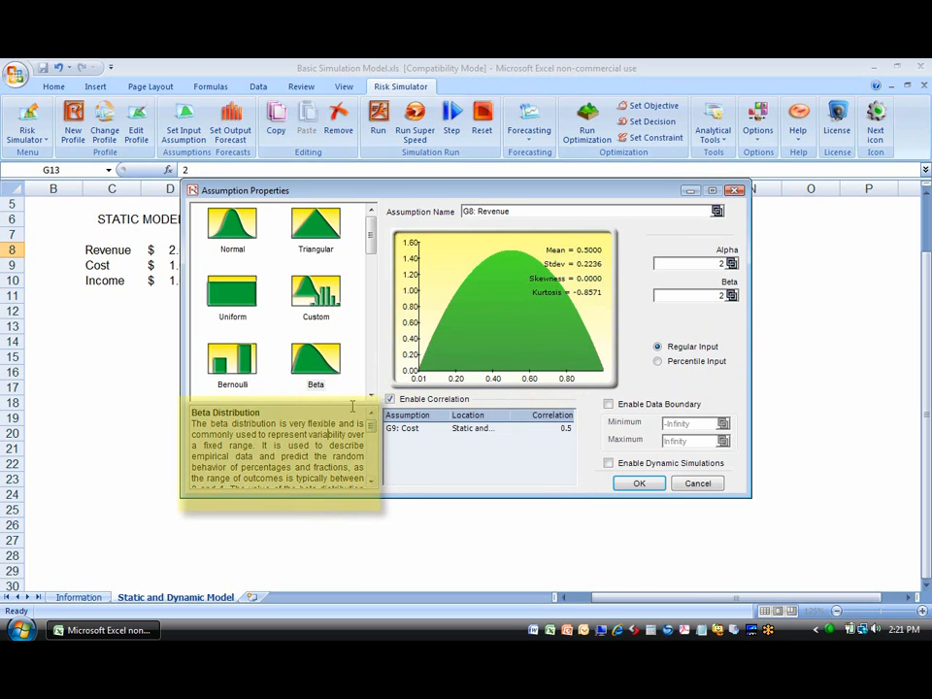
Step: Enlarge the description area to read about the Beta distribution, look through more distributions, and close the assumption properties without saving
drag(352, 402, 353, 270)
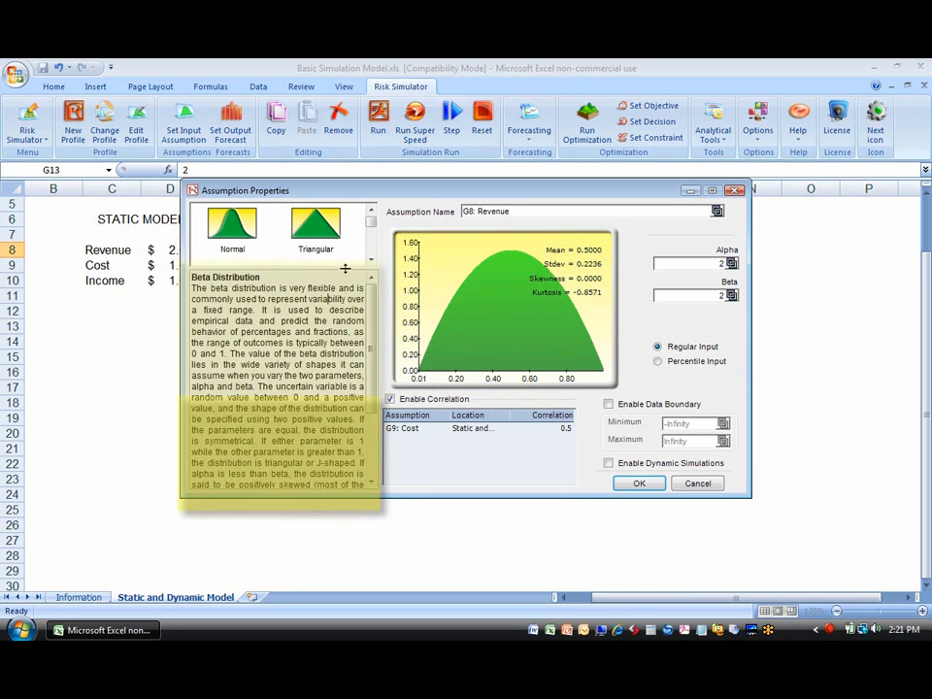
scroll(282, 388, down, 3)
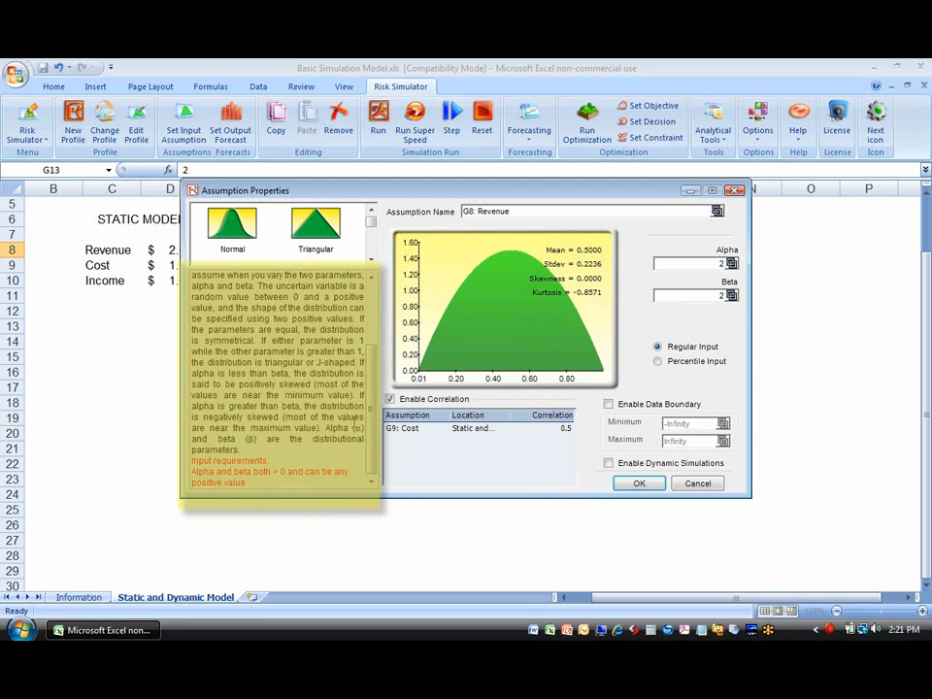
scroll(346, 425, up, 4)
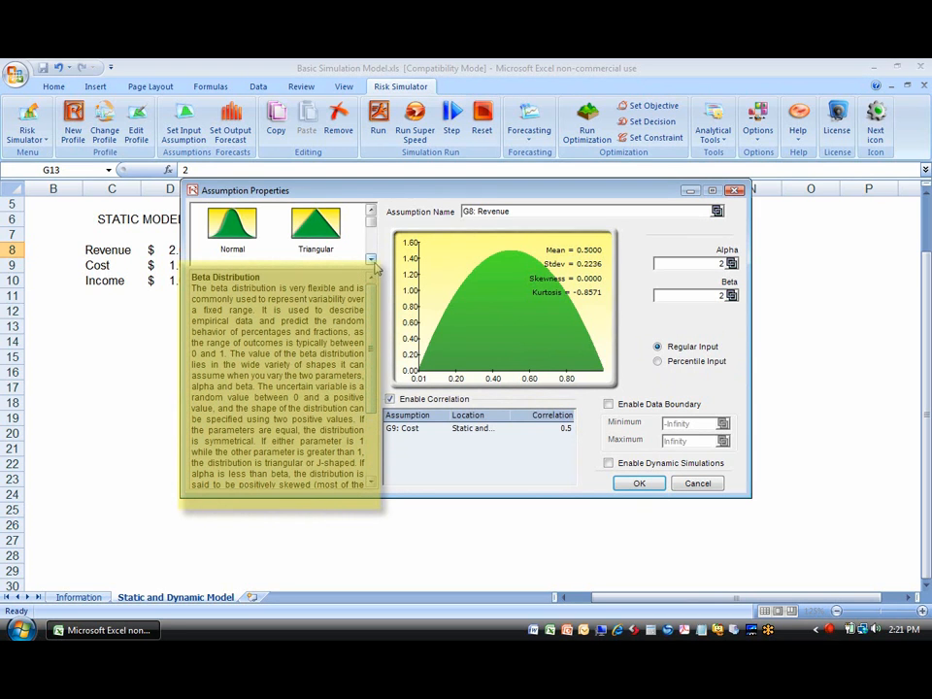
scroll(347, 244, up, 3)
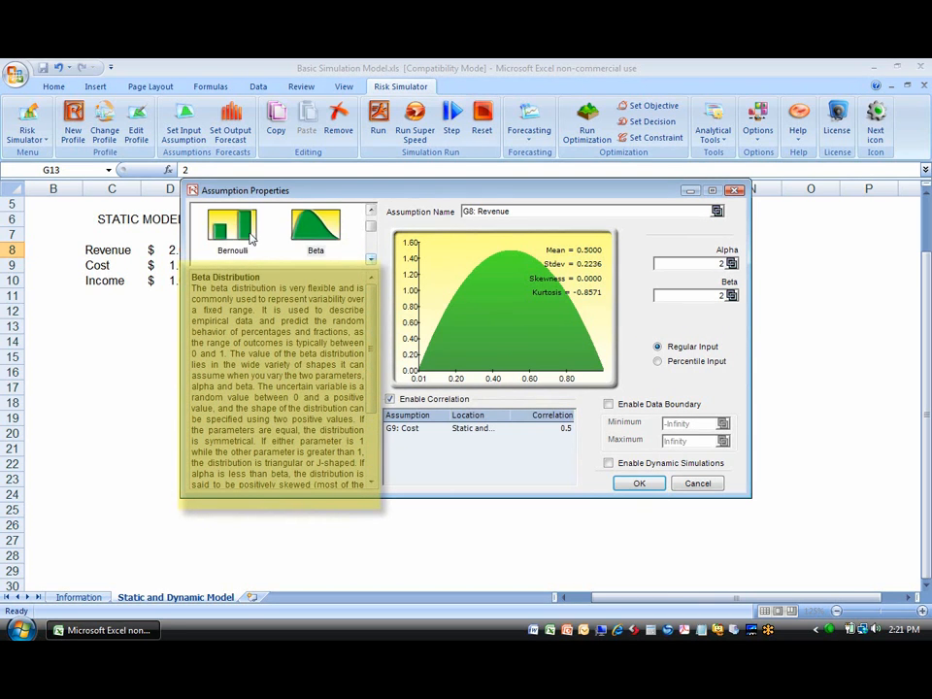
click(371, 259)
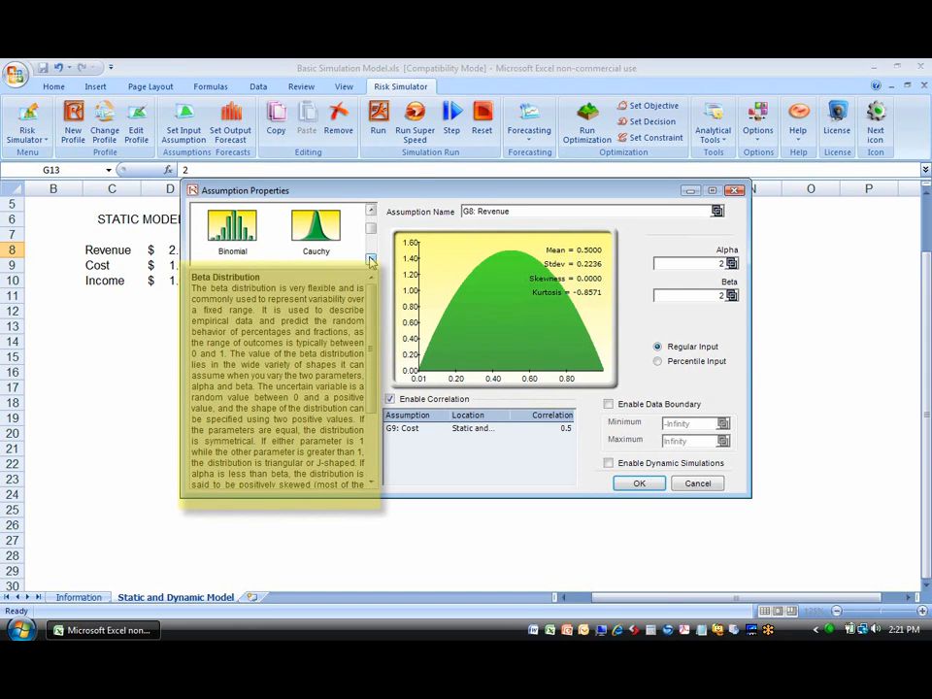
key(Escape)
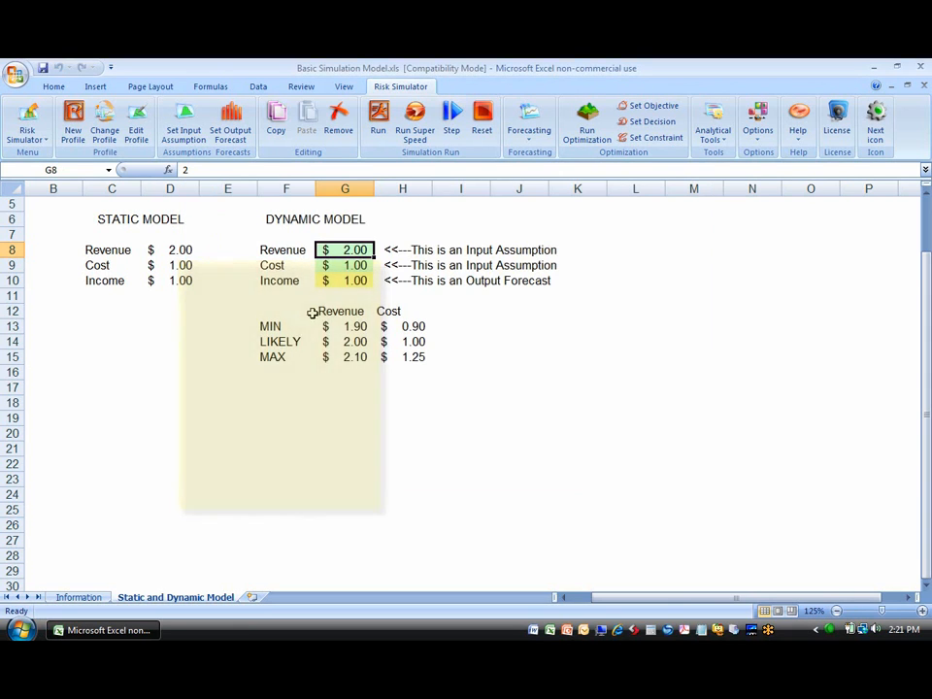
Step: Reopen the assumption properties of the dynamic model's Revenue cell G8 to view its settings
right_click(357, 250)
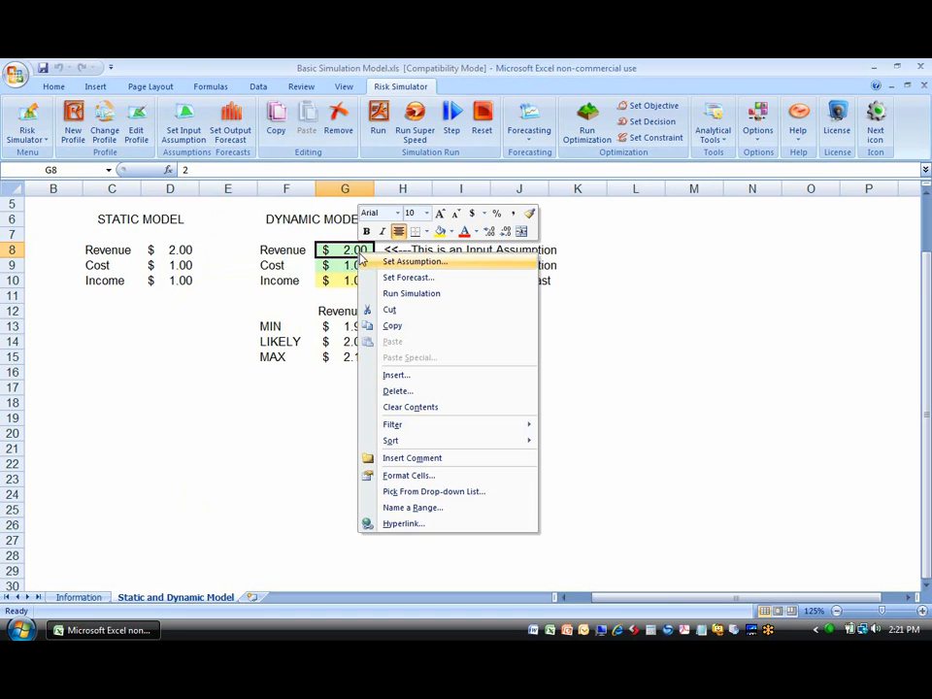
click(396, 262)
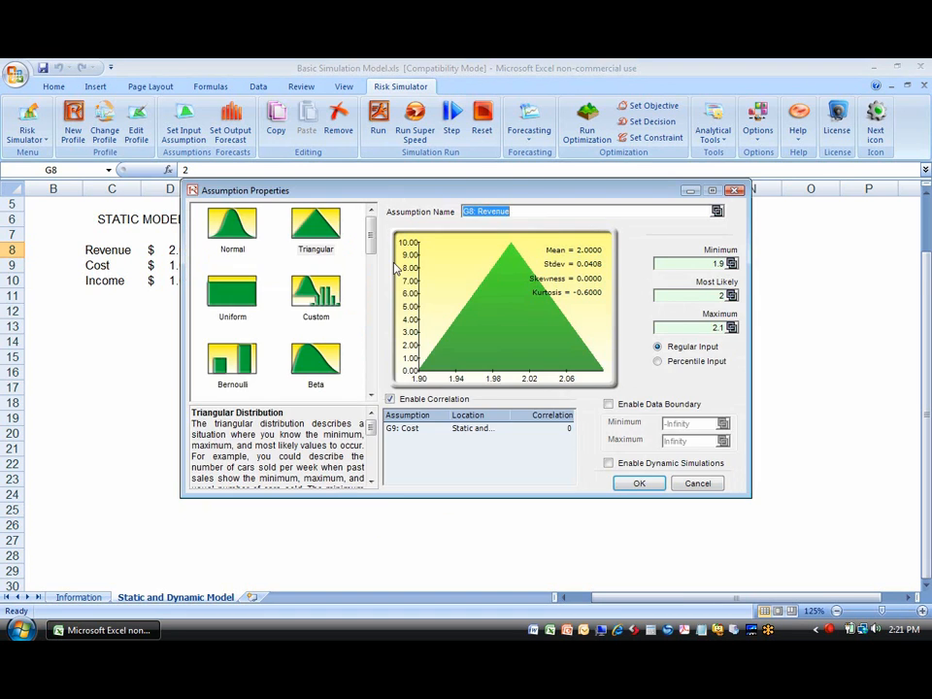
Step: Browse the RSAssumption functions among all functions available for empty cell I13, and cancel without inserting one
click(483, 326)
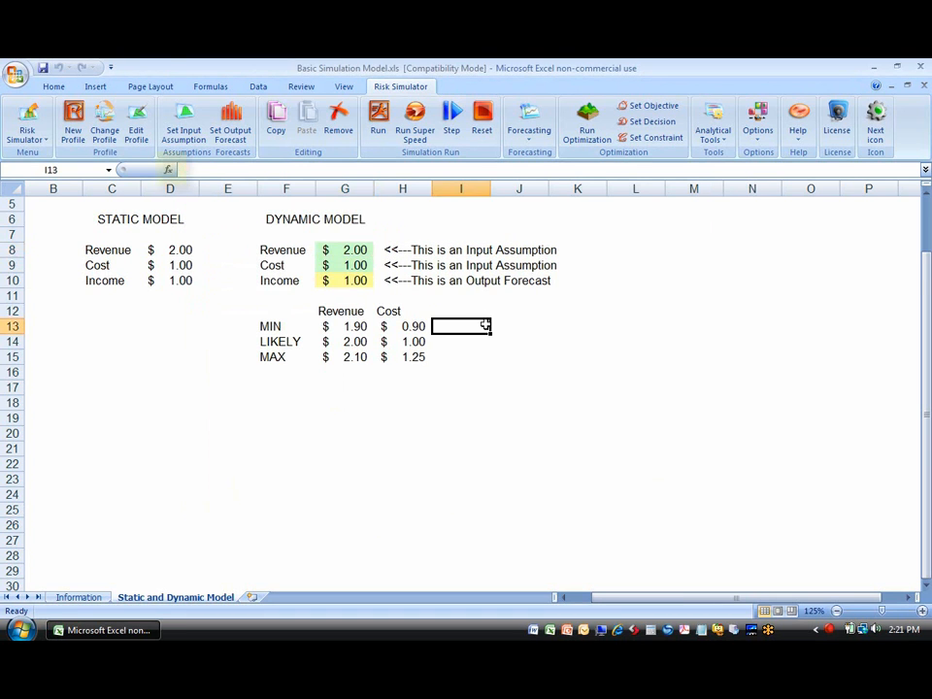
click(169, 172)
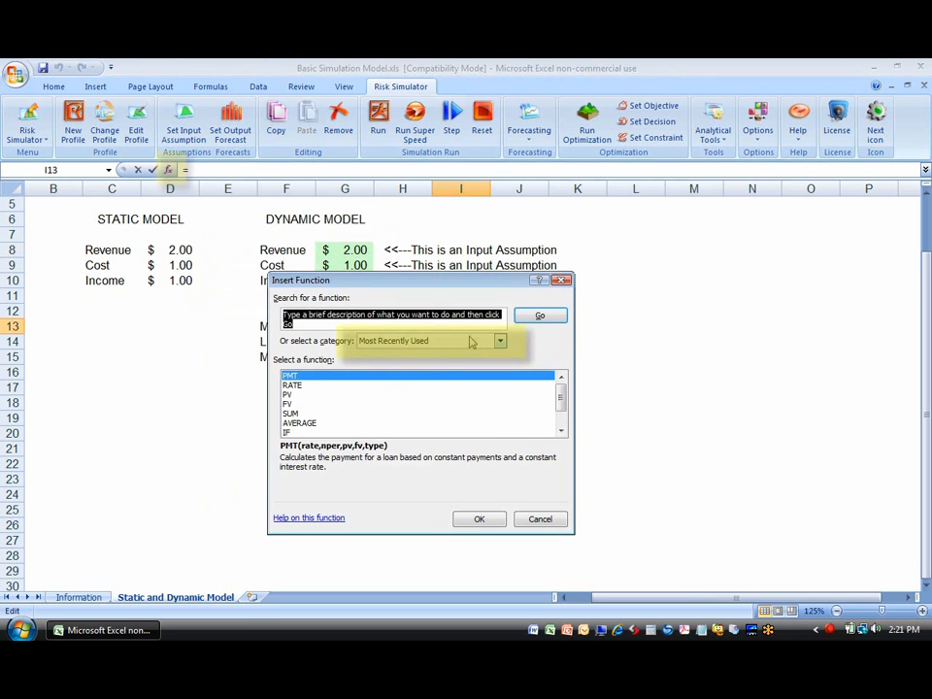
click(499, 340)
click(458, 366)
click(437, 406)
key(r)
key(Down)
key(Down)
key(Down)
key(Down)
key(Down)
key(Down)
key(Down)
key(Down)
key(Down)
key(Down)
key(Down)
key(Down)
key(Down)
key(Down)
key(Down)
key(Down)
key(Down)
key(Down)
key(Down)
key(Down)
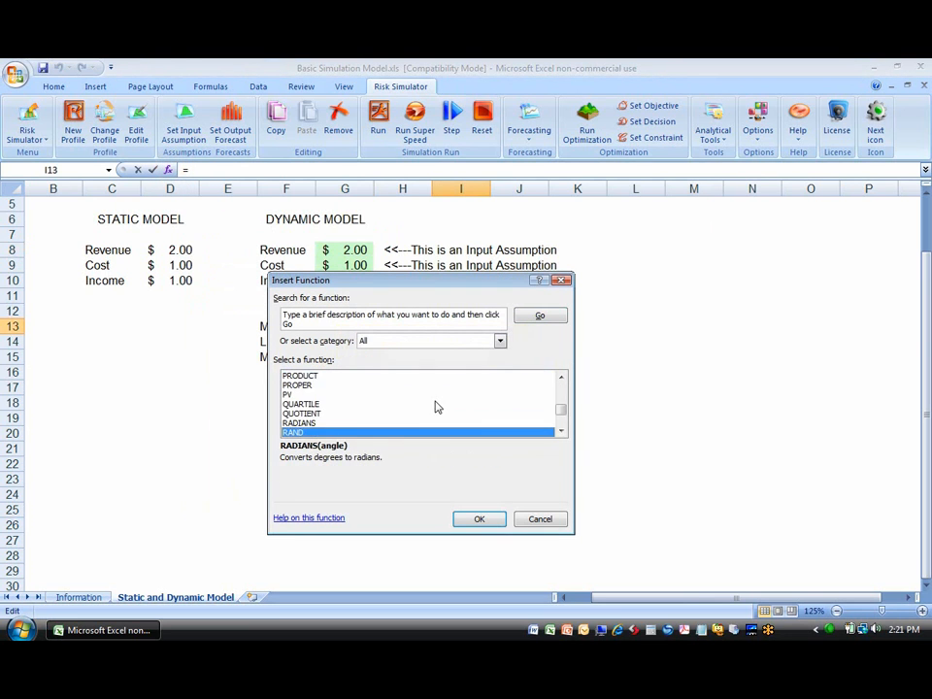
key(Down)
key(Down)
key(Down)
key(Down)
key(Up)
key(Up)
key(Up)
key(Up)
key(Up)
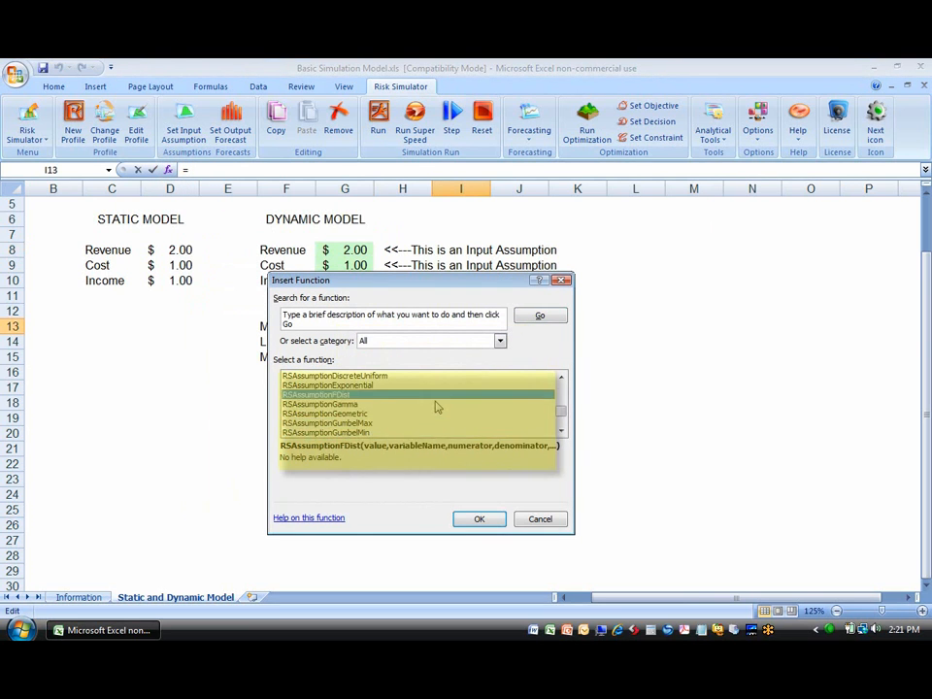
key(Down)
key(Escape)
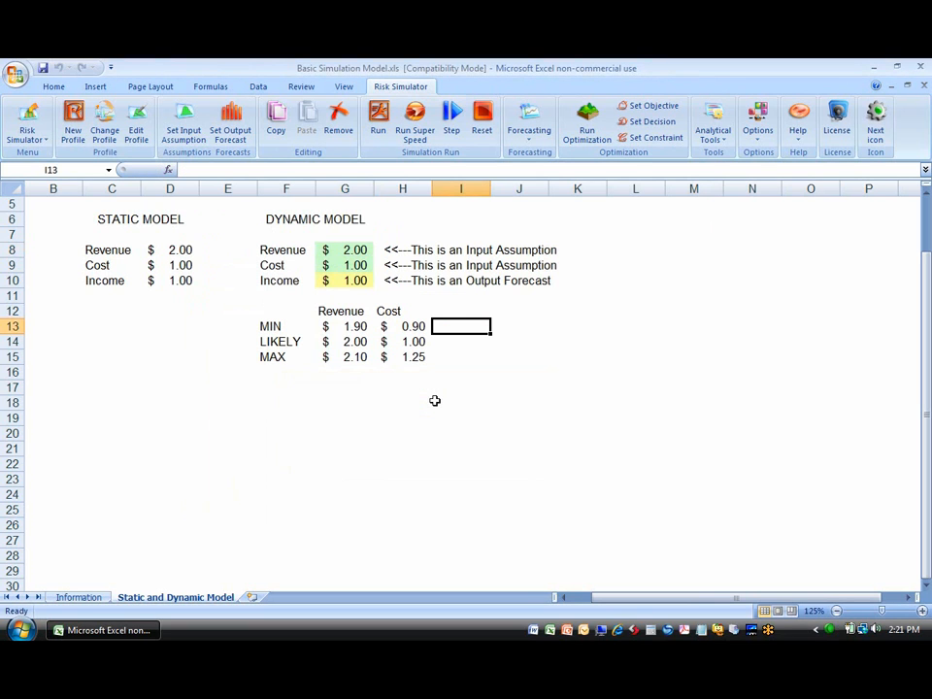
Step: Start an output forecast named Income for the dynamic model's Income cell G10
key(Up)
key(Up)
key(Up)
key(Left)
key(Left)
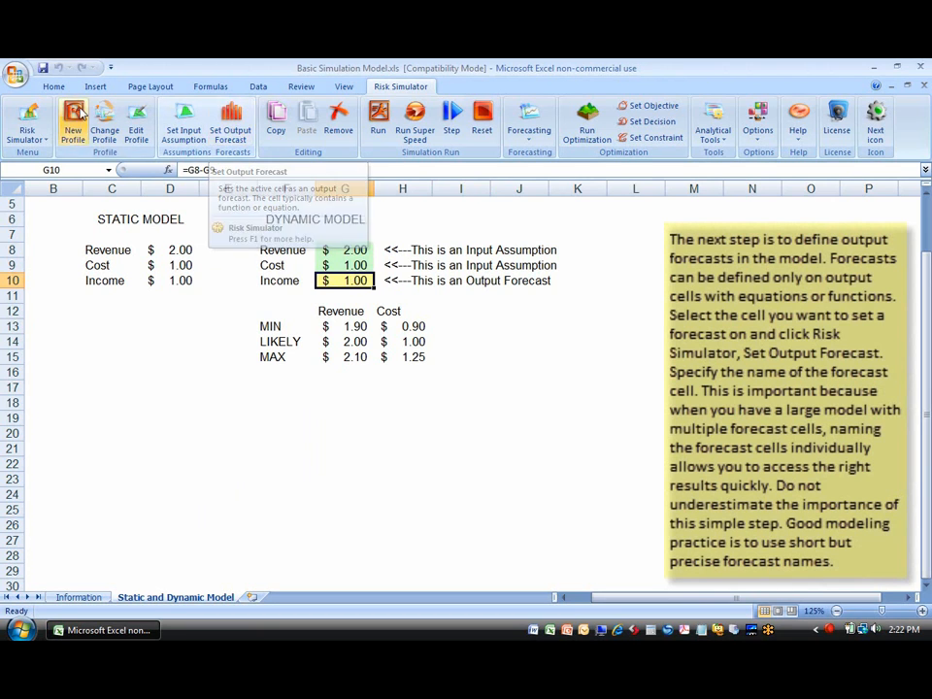
click(29, 121)
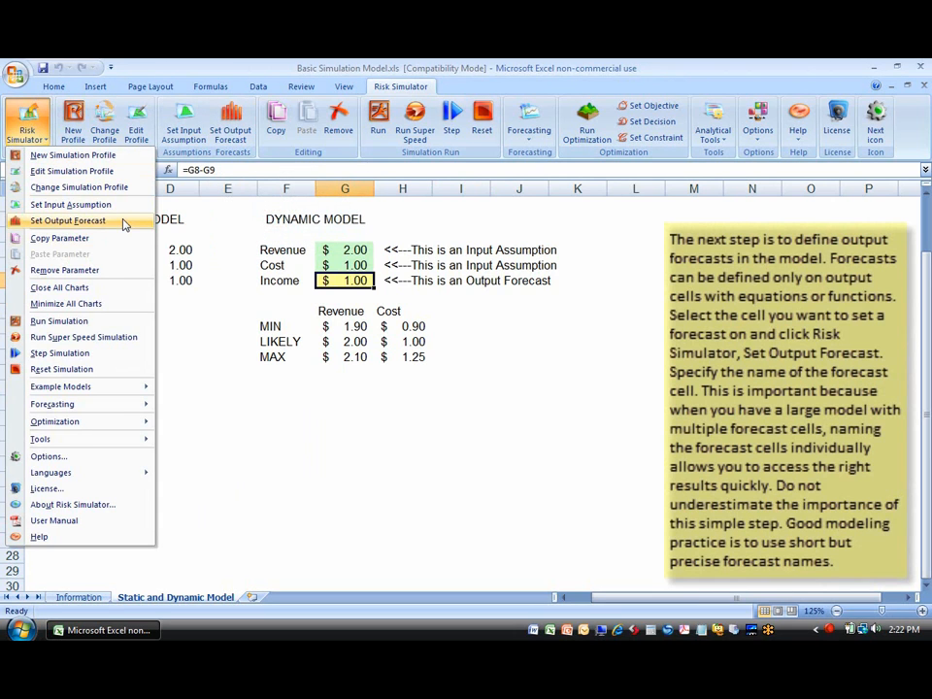
click(122, 221)
click(463, 276)
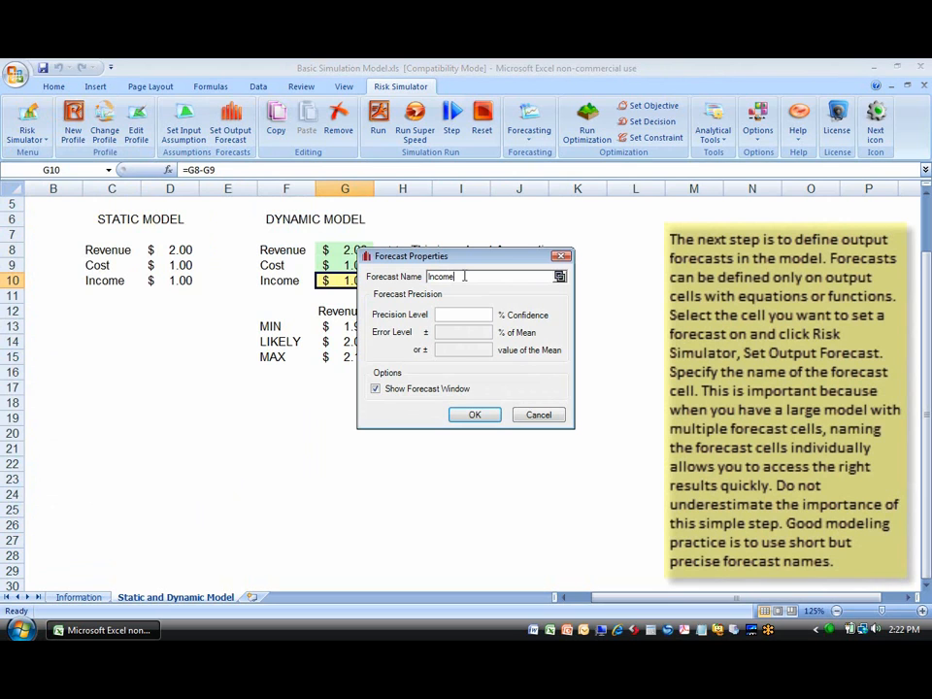
double_click(462, 275)
Step: Set the Income forecast precision to 90% confidence with an error level of 5% of the mean, and save the forecast
click(467, 313)
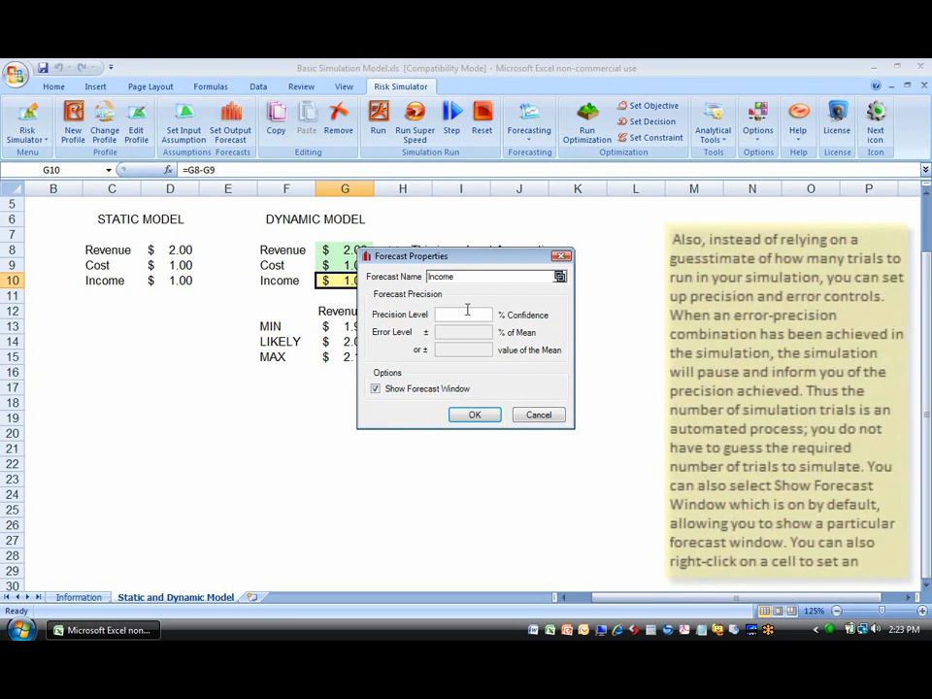
text(90)
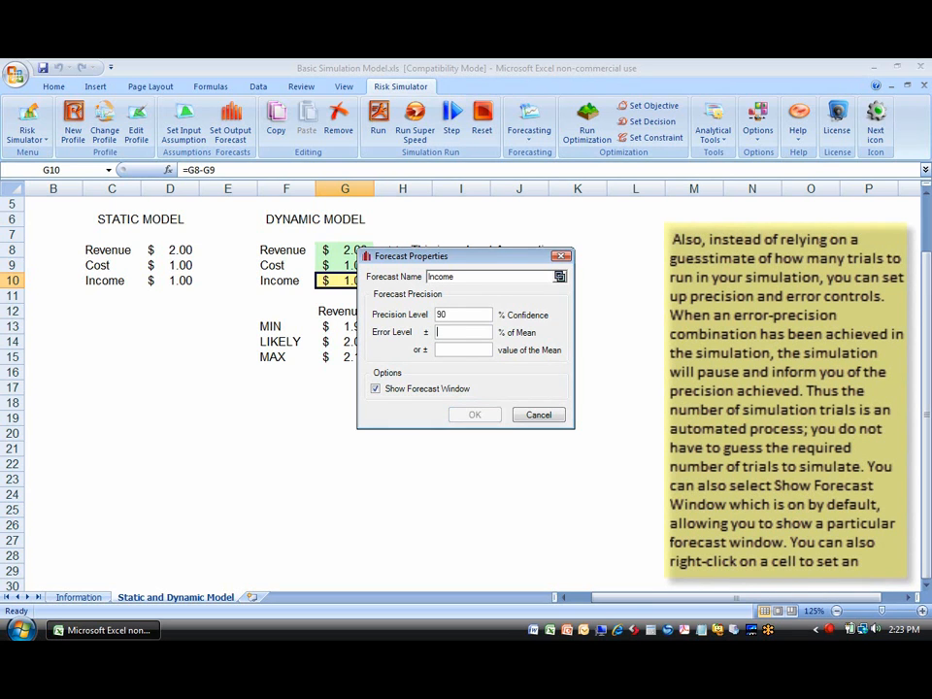
text(5)
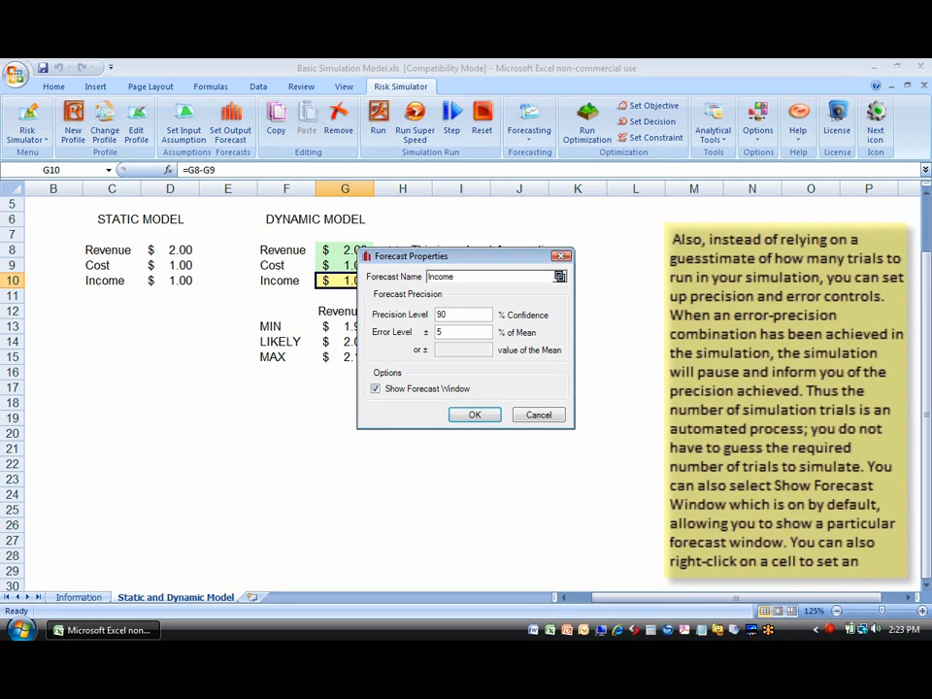
key(Tab)
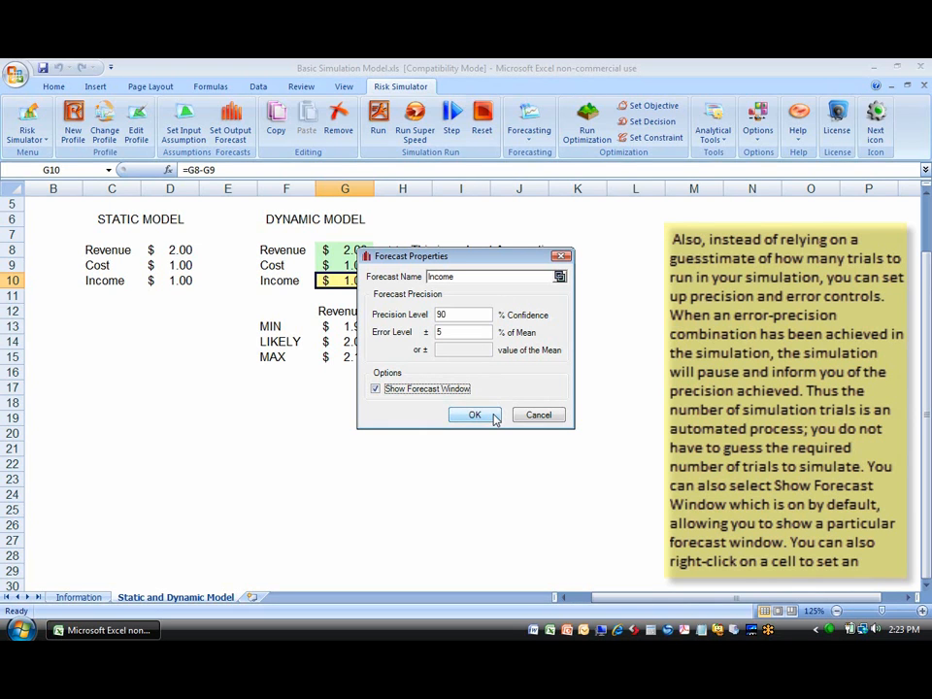
click(475, 416)
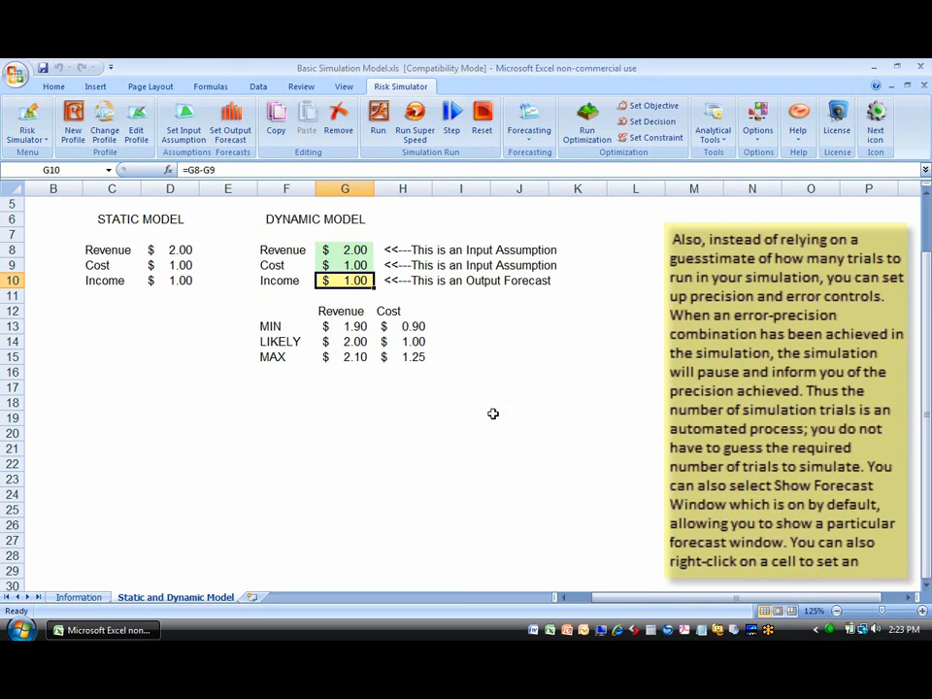
Step: Reopen the output forecast properties of Income cell G10, accept them, and view the available Risk Simulator commands
right_click(341, 280)
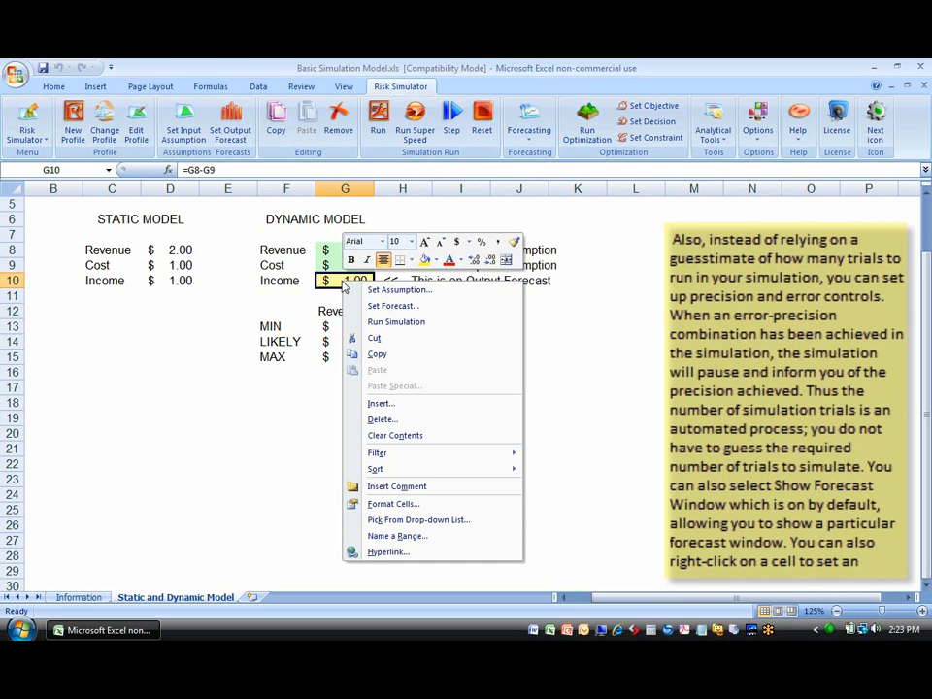
click(452, 310)
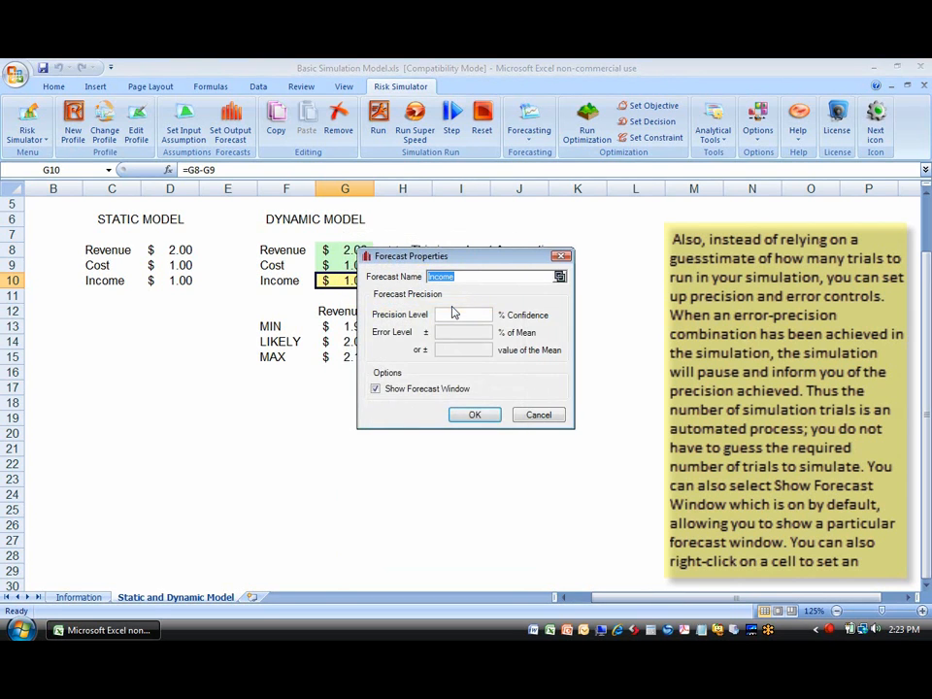
key(Return)
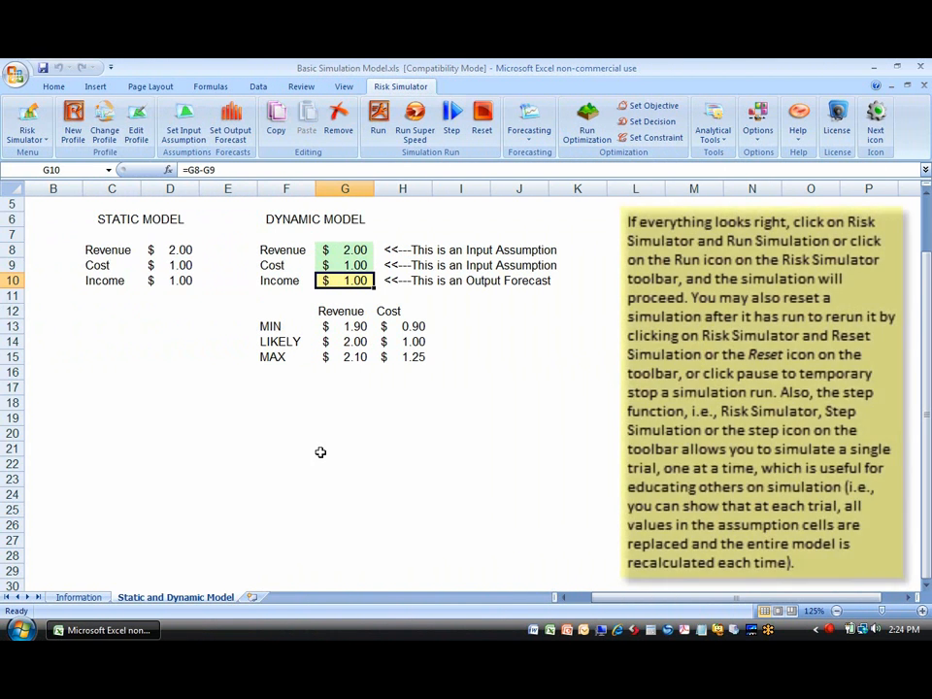
click(35, 136)
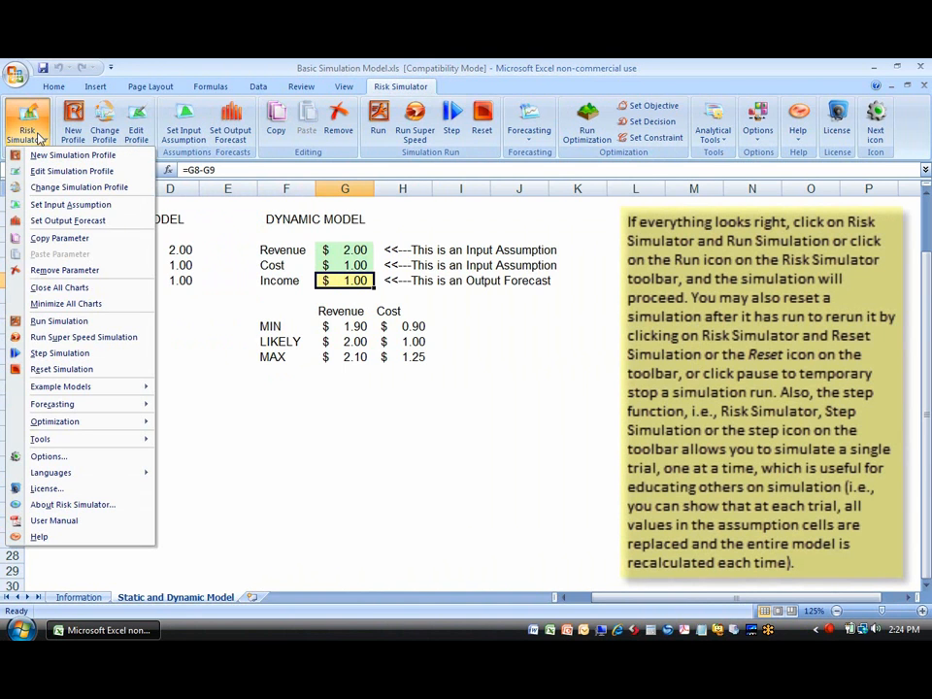
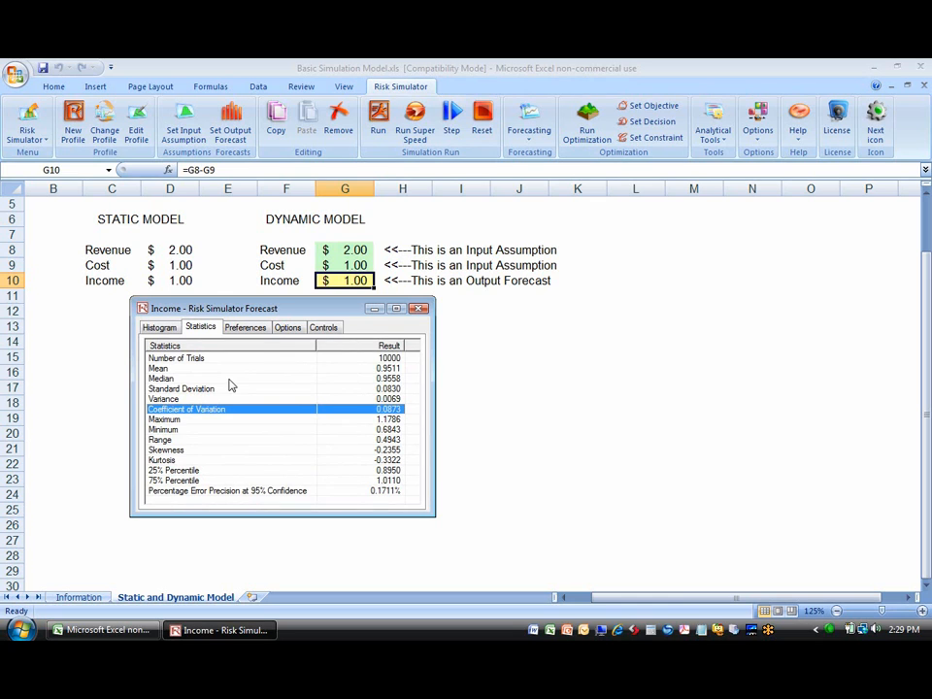
Step: Insert the RSForecastStatistic function in empty cell G18, choosing it from the list of all functions
click(493, 330)
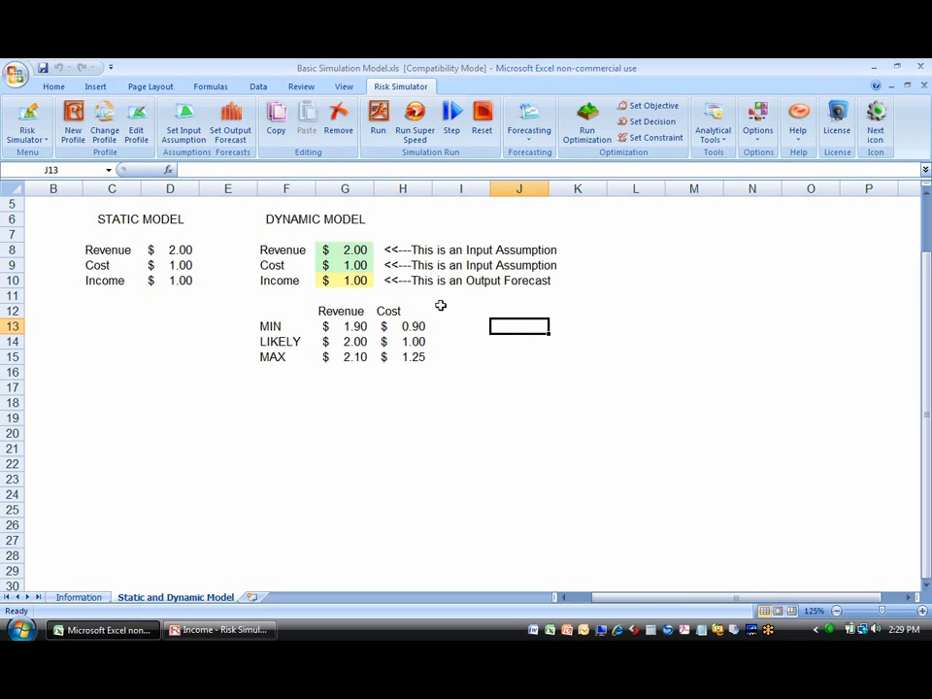
click(345, 399)
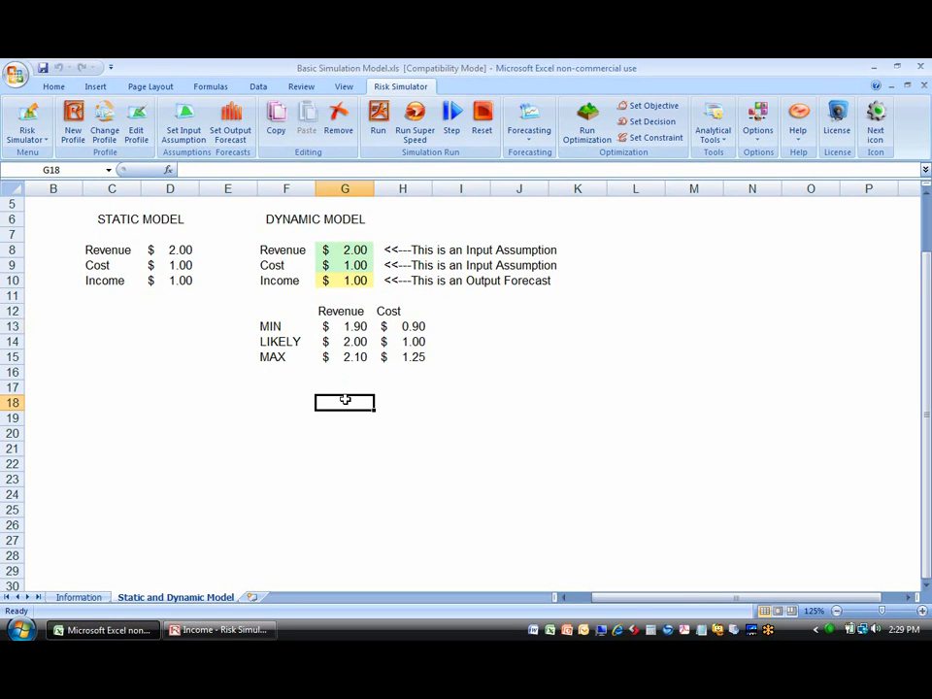
click(168, 170)
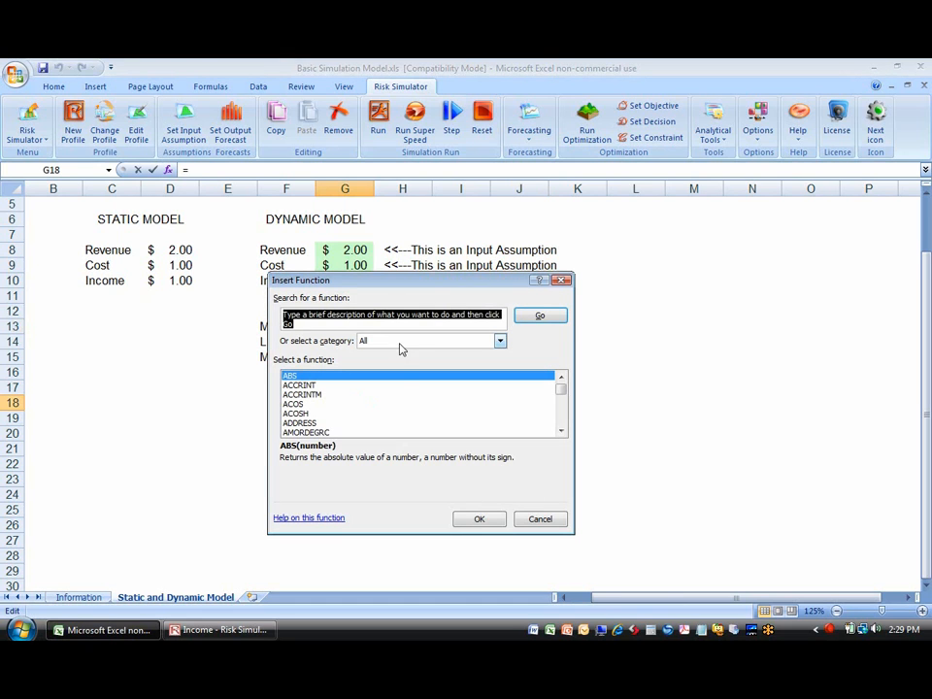
click(411, 340)
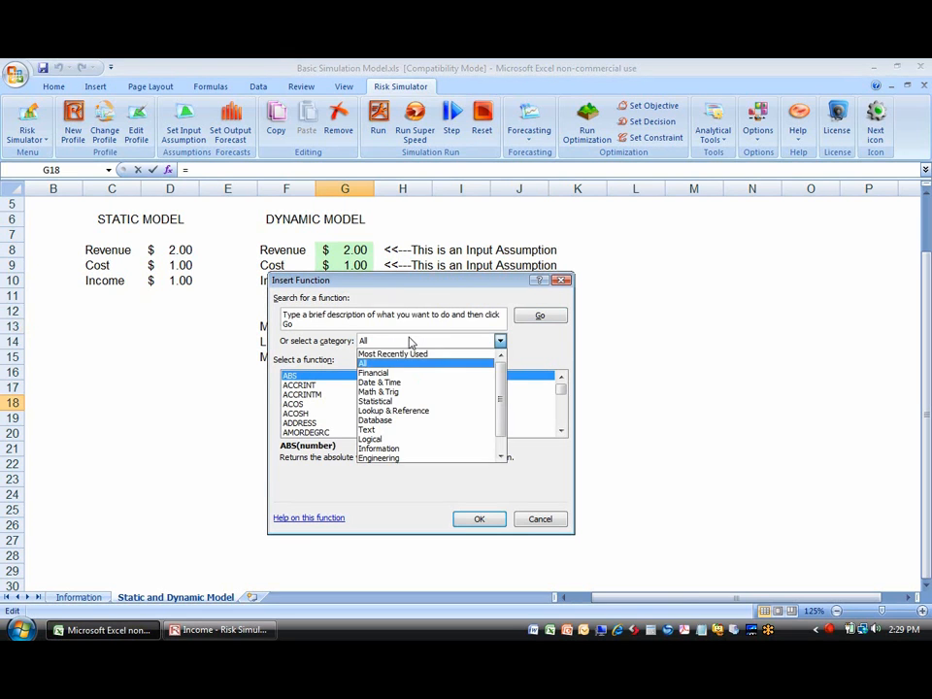
click(398, 364)
click(385, 396)
key(r)
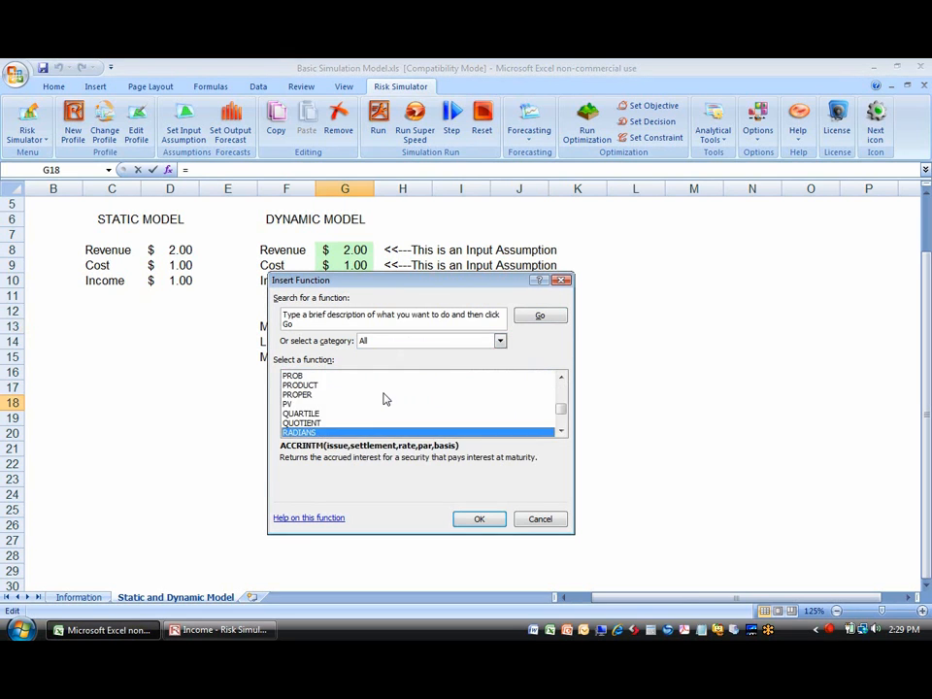
key(Down)
key(Down)
key(Down)
key(Down)
key(Down)
key(Down)
key(Down)
key(Down)
key(Down)
key(Down)
key(Down)
key(Down)
key(Down)
key(Down)
key(Down)
key(Down)
key(Down)
key(Down)
key(Down)
key(Down)
key(Down)
key(Down)
key(Down)
key(Down)
key(Down)
key(Down)
key(Down)
key(Down)
key(Down)
key(Down)
key(Down)
key(Down)
key(Down)
key(Down)
key(Down)
key(Down)
key(Down)
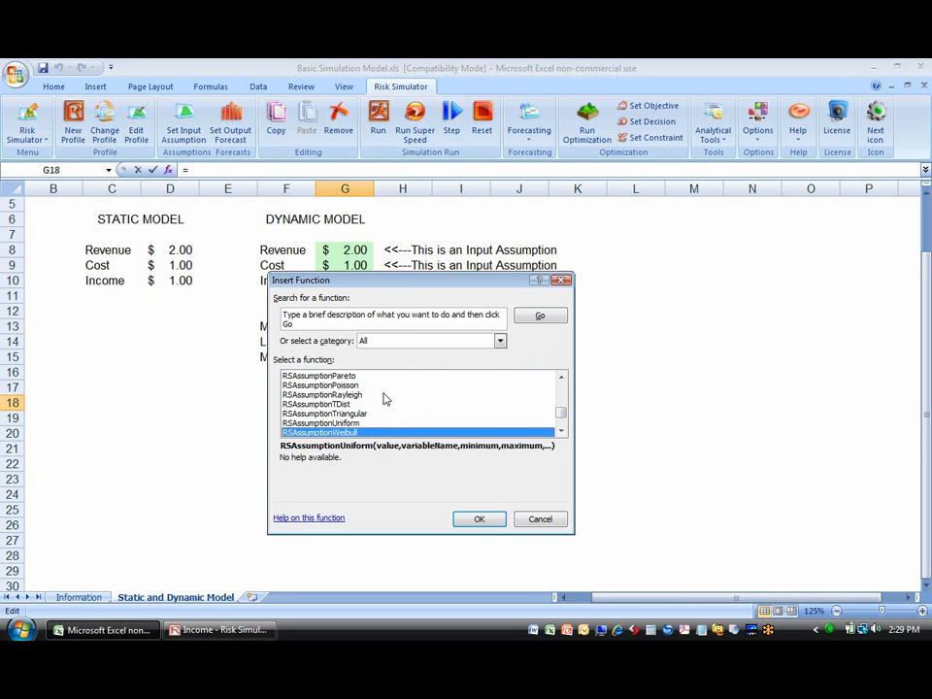
key(Down)
key(Down)
key(Down)
key(Down)
double_click(384, 398)
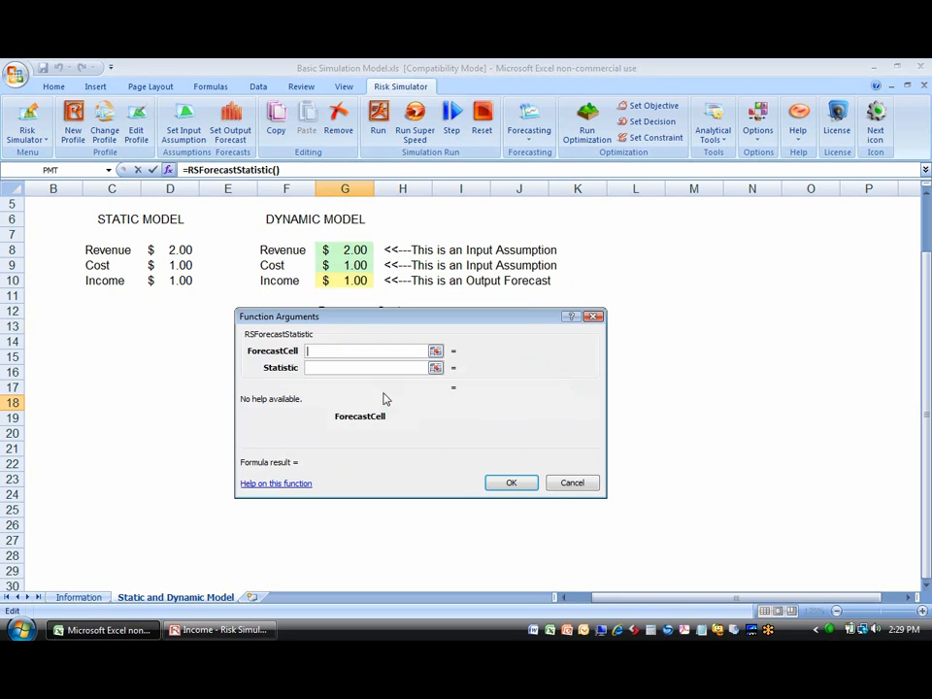
Step: Set the function's forecast cell to G10 and its statistic to "Mean", and complete the formula
click(350, 281)
key(Tab)
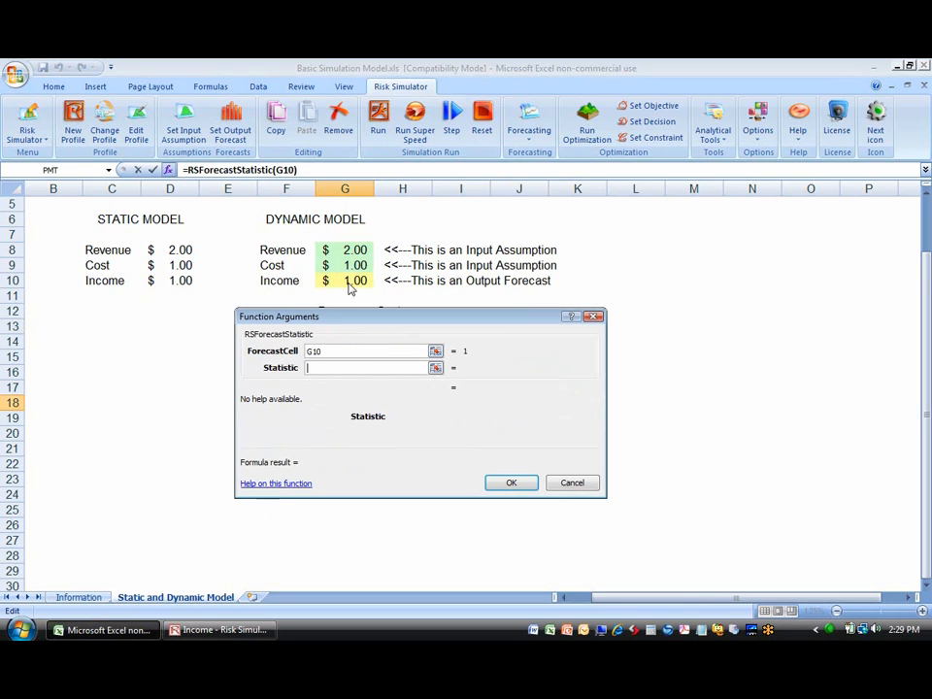
text(M)
key(Return)
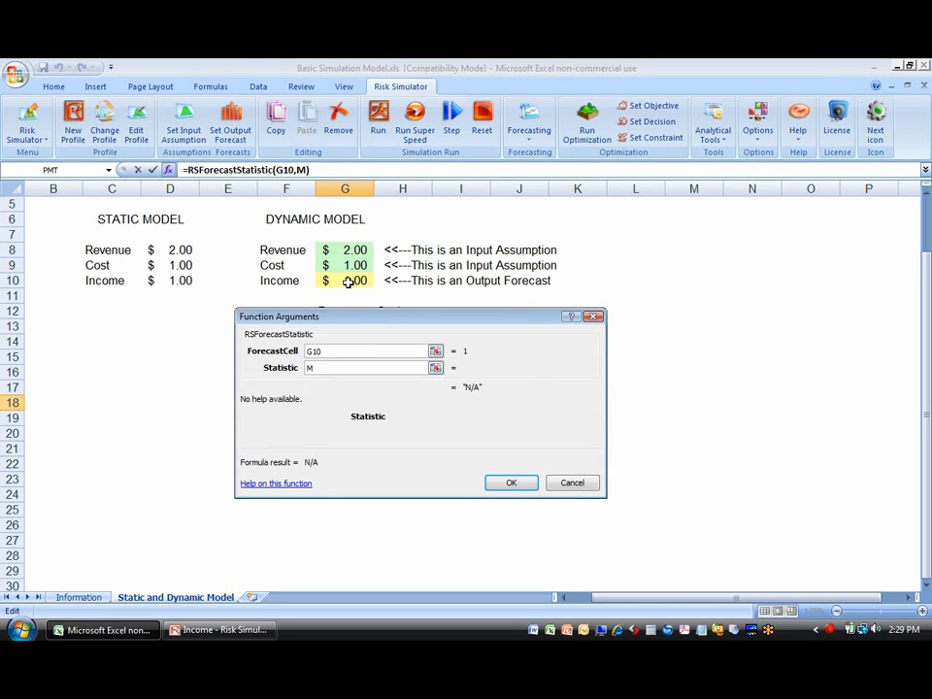
key(BackSpace)
text("Mean")
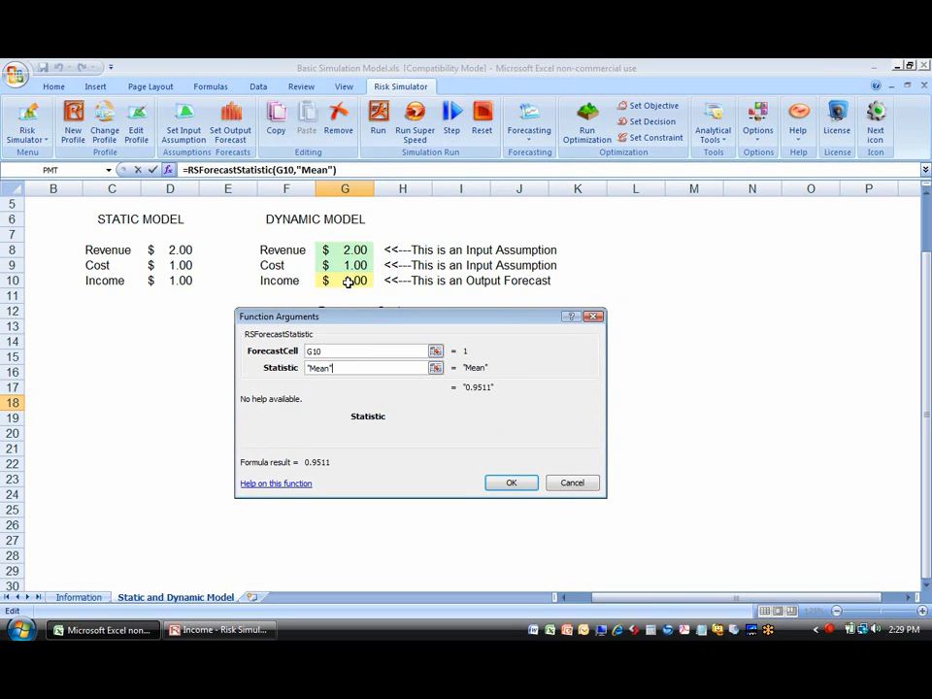
key(Return)
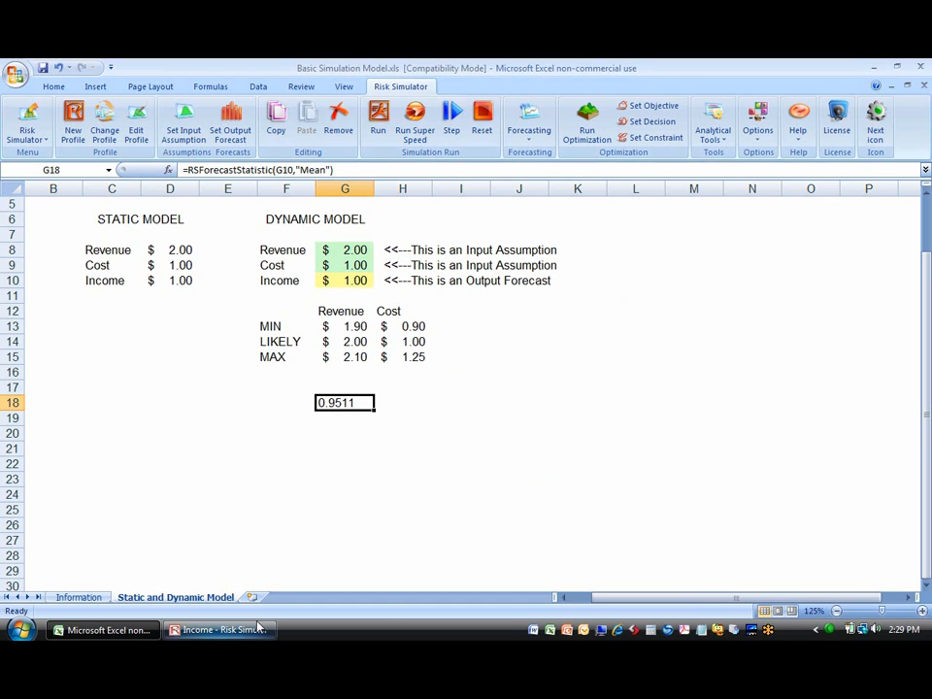
Step: Check the Mean in the Income forecast's statistics, and examine the window's display, histogram resolution and data update interval preferences
click(257, 631)
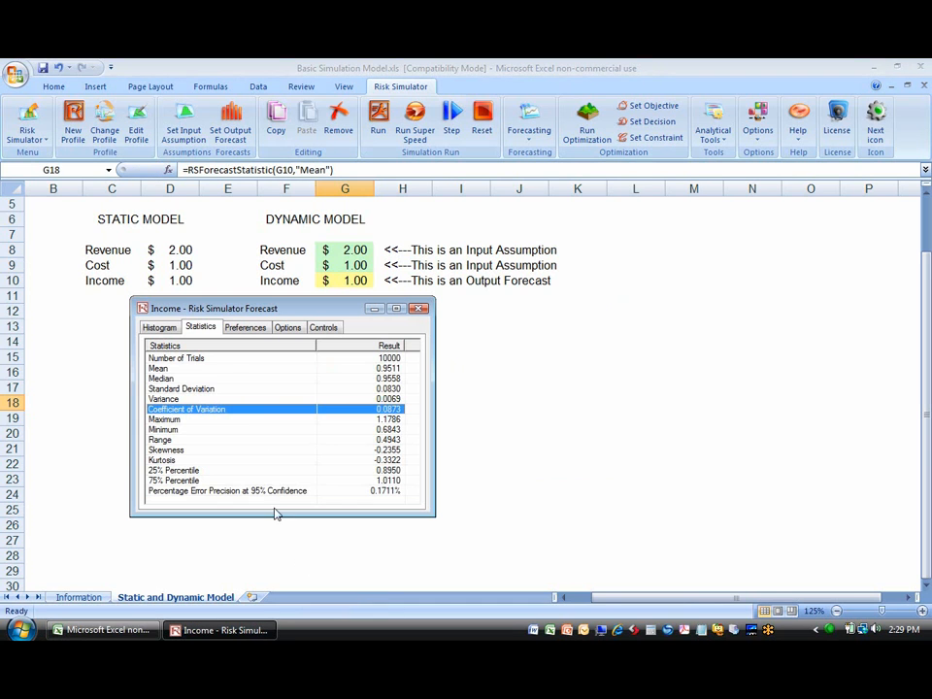
click(261, 369)
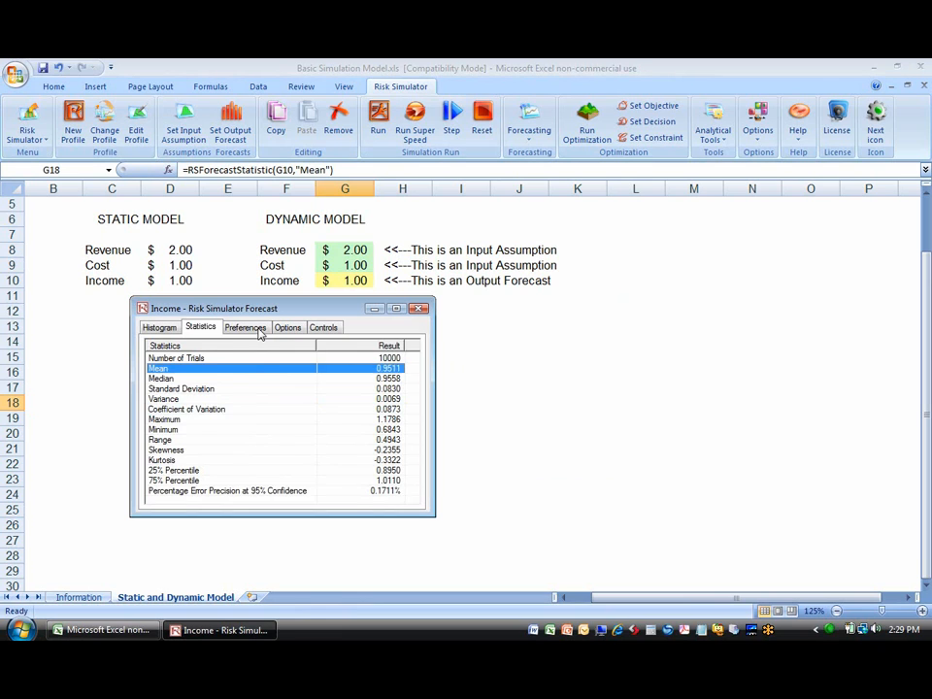
click(259, 333)
click(259, 363)
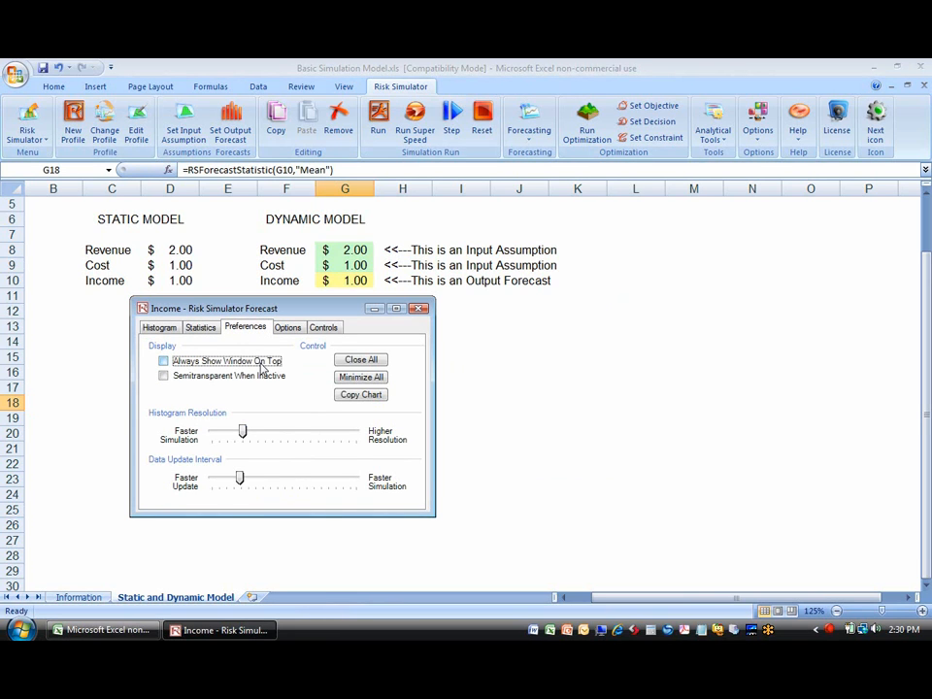
click(261, 376)
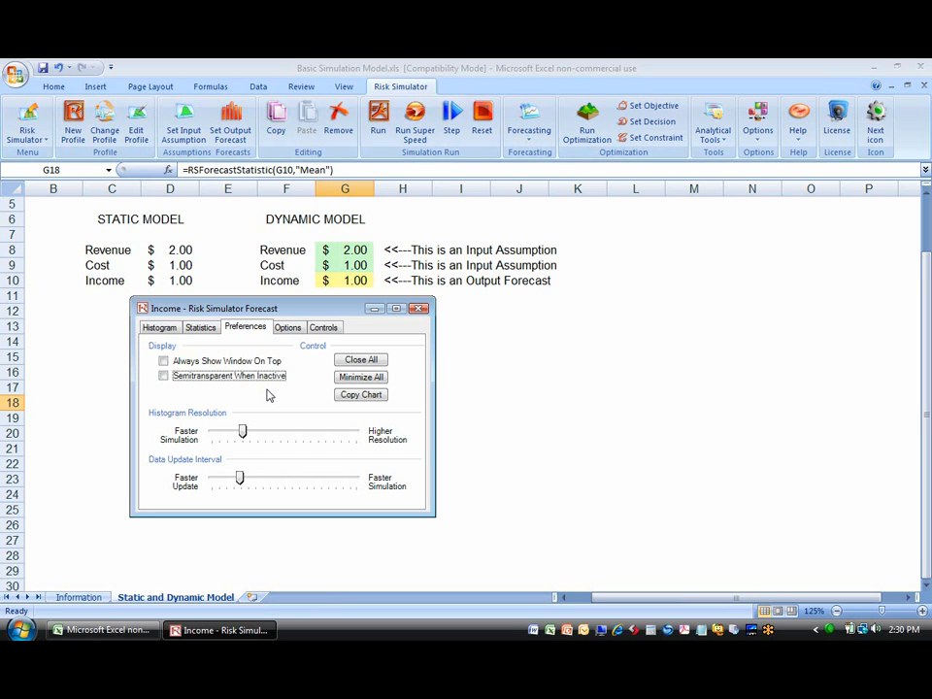
drag(243, 432, 244, 436)
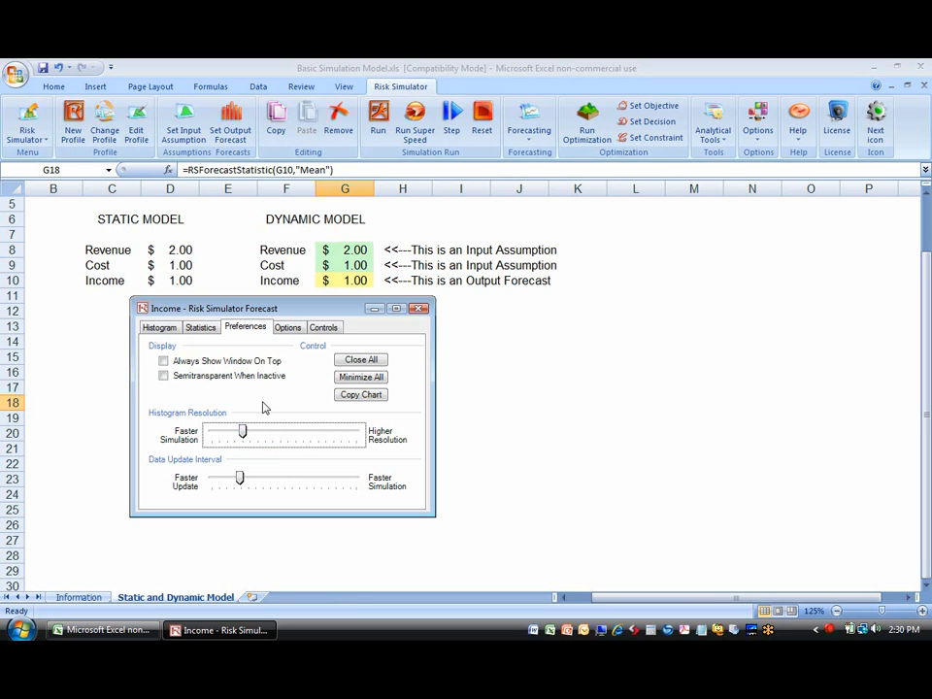
click(241, 480)
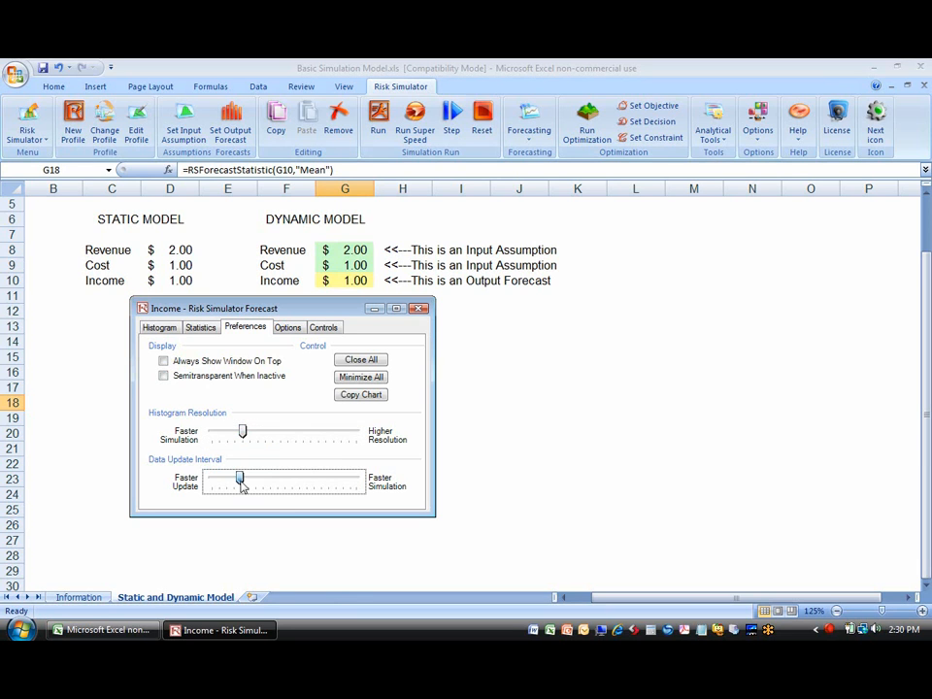
drag(243, 481, 242, 482)
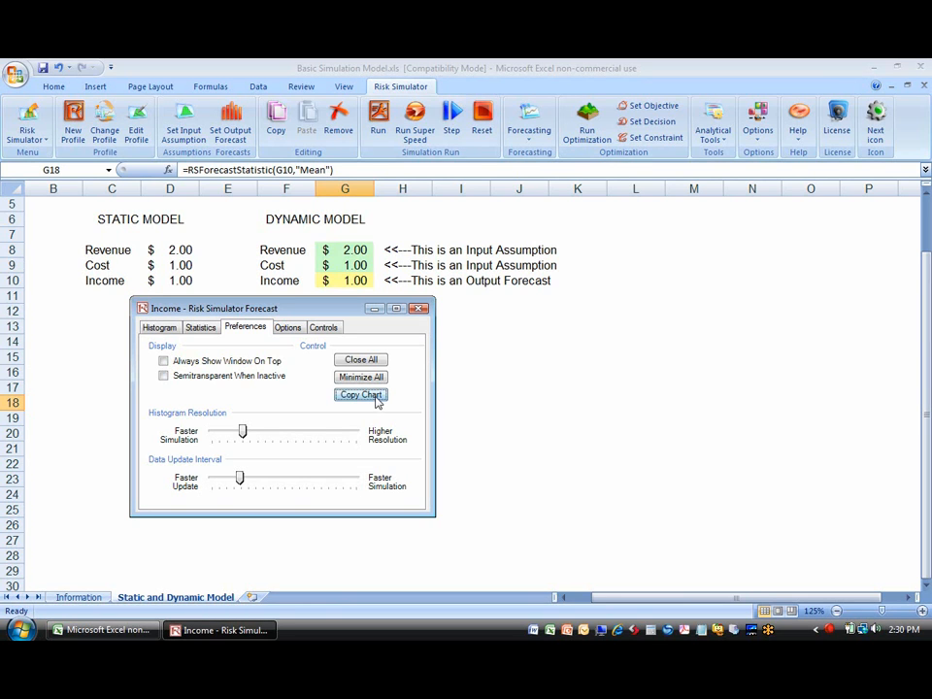
Step: Paste the copied Income forecast chart at cell J14, and reposition and shrink it beside the MIN/LIKELY/MAX table
click(519, 342)
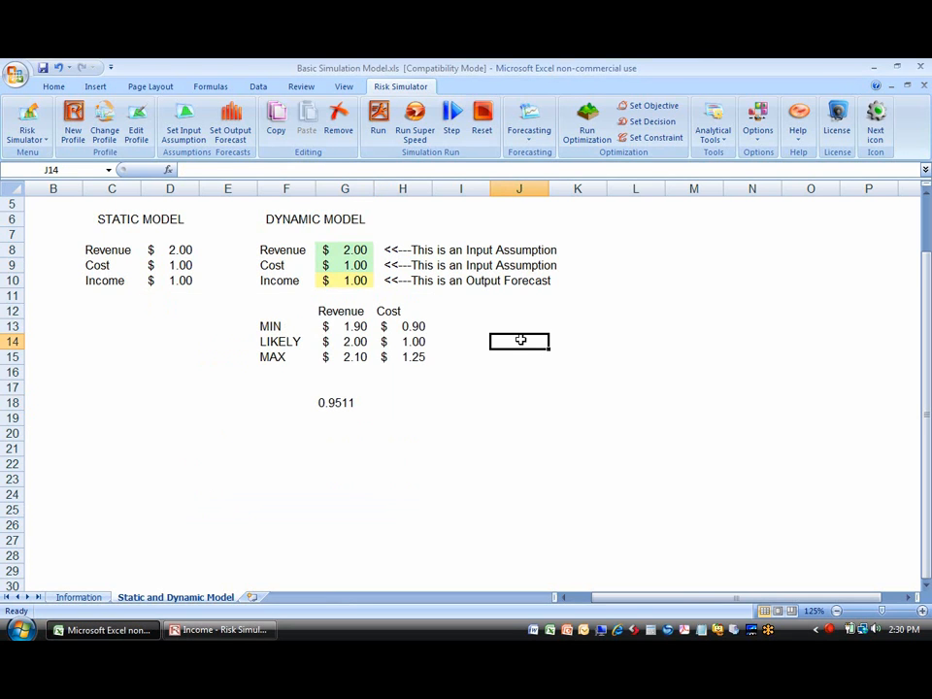
right_click(520, 342)
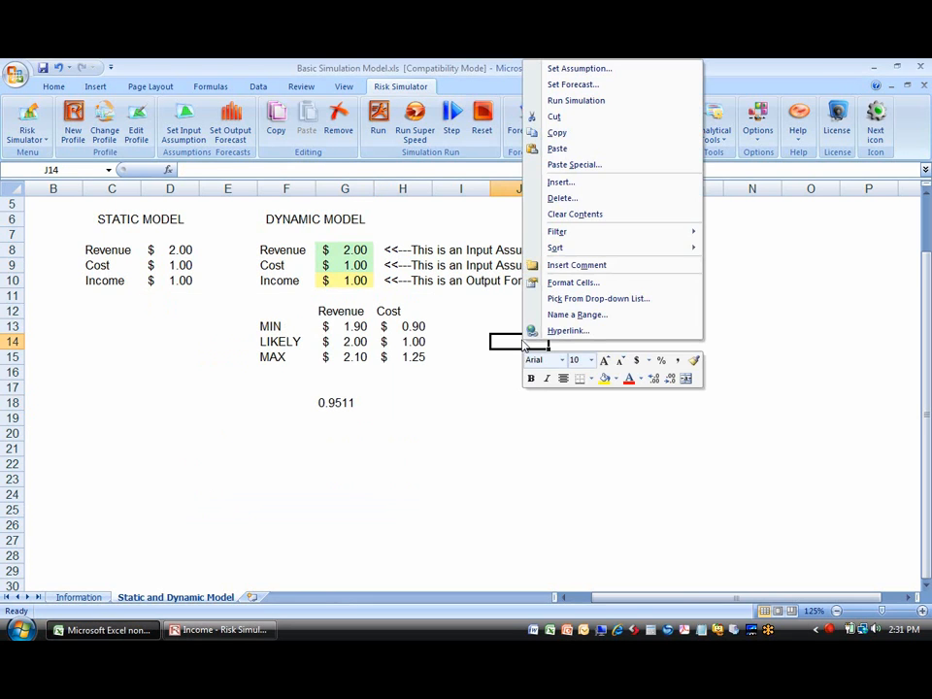
click(558, 149)
drag(598, 363, 576, 325)
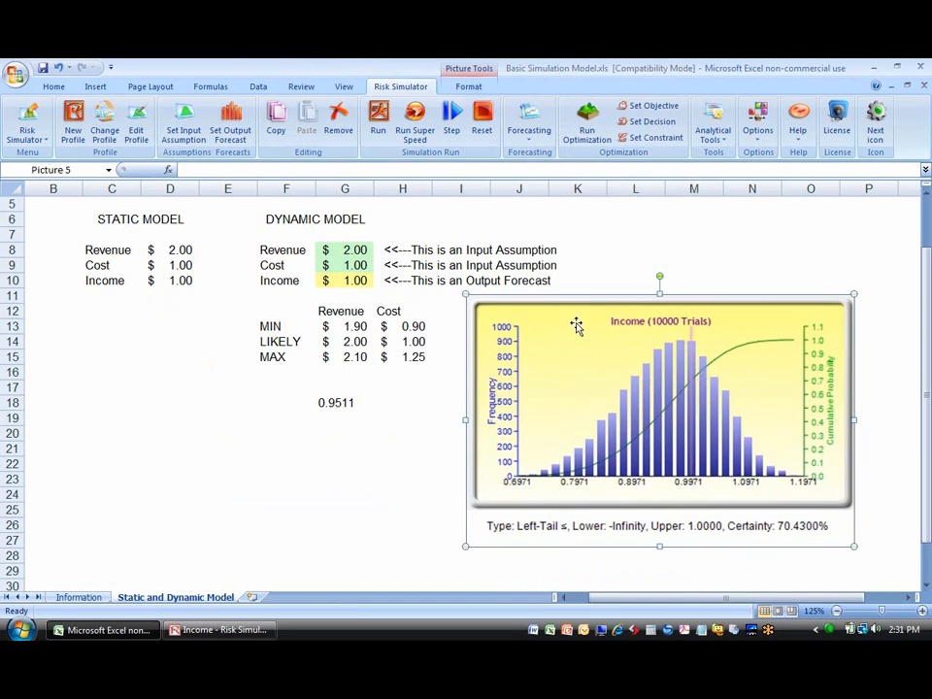
drag(465, 293, 537, 342)
click(482, 376)
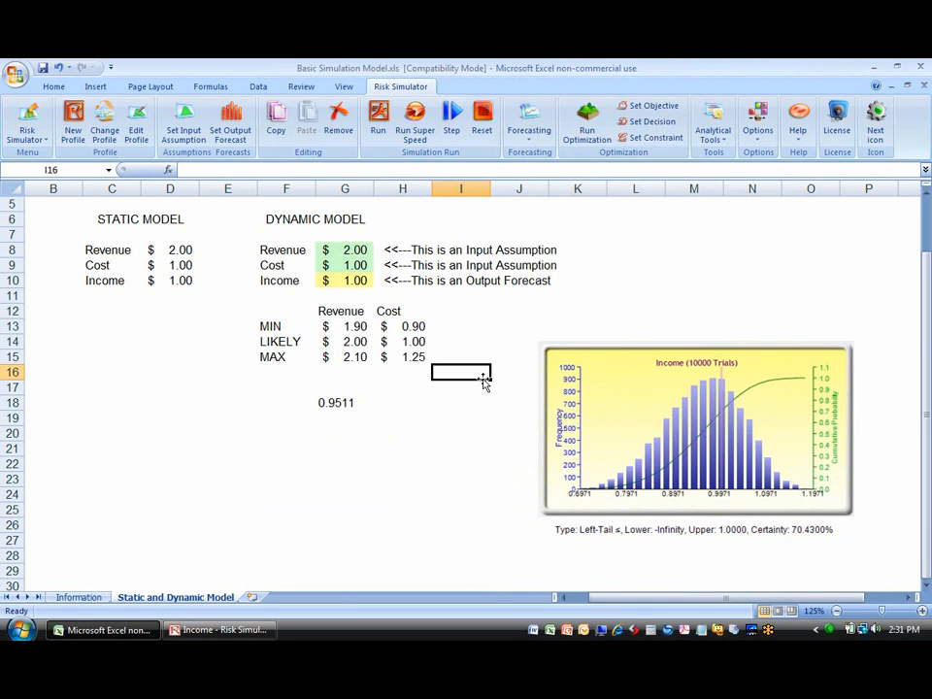
Step: Filter the Income forecast to data deviating less than 1 standard deviation, and view the filtered histogram
click(219, 629)
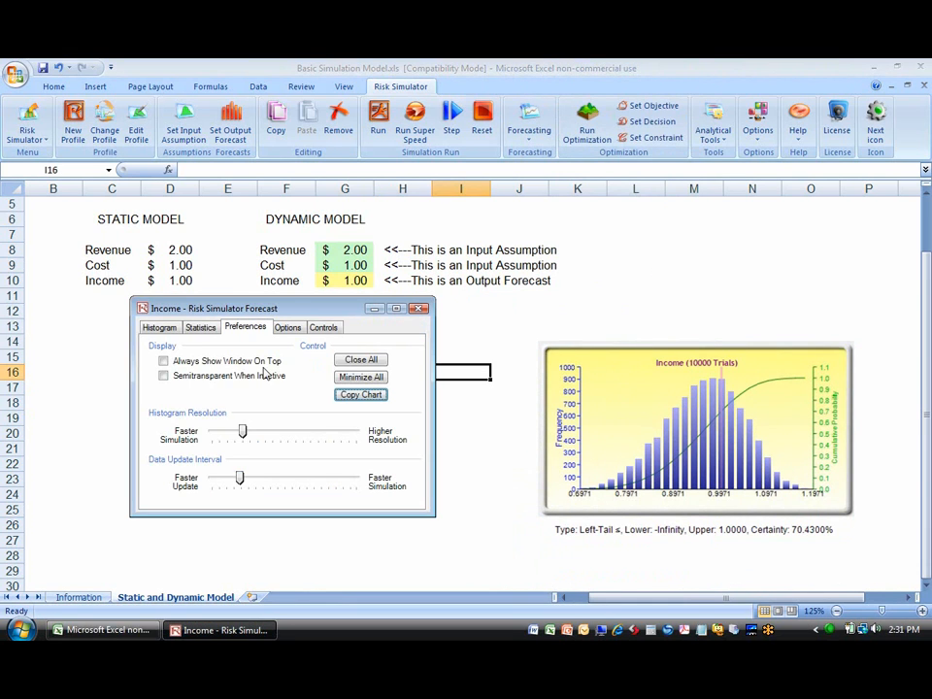
click(291, 328)
drag(301, 315, 387, 336)
click(282, 396)
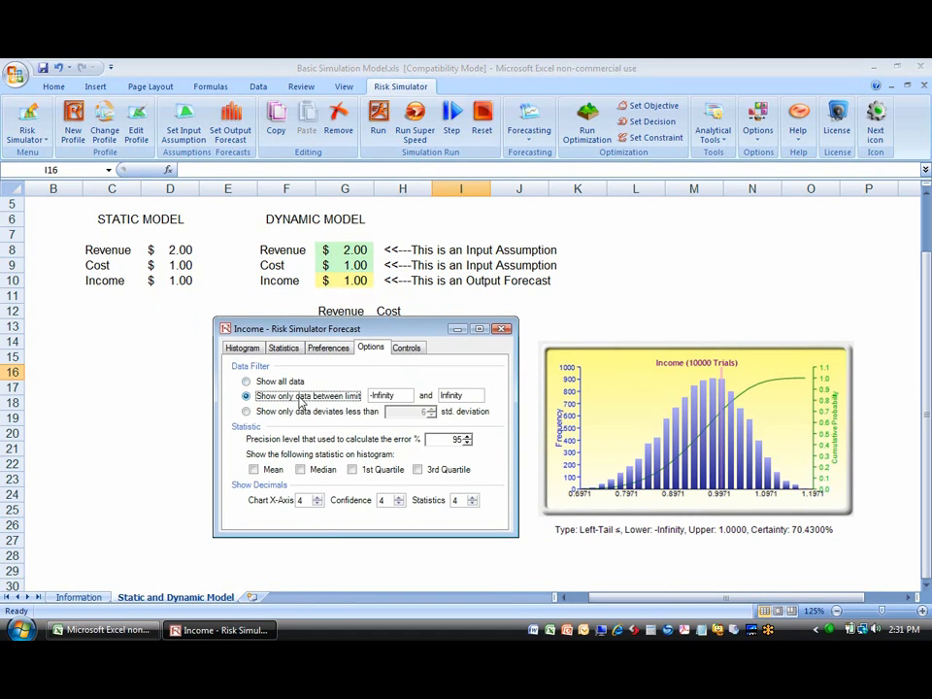
click(298, 411)
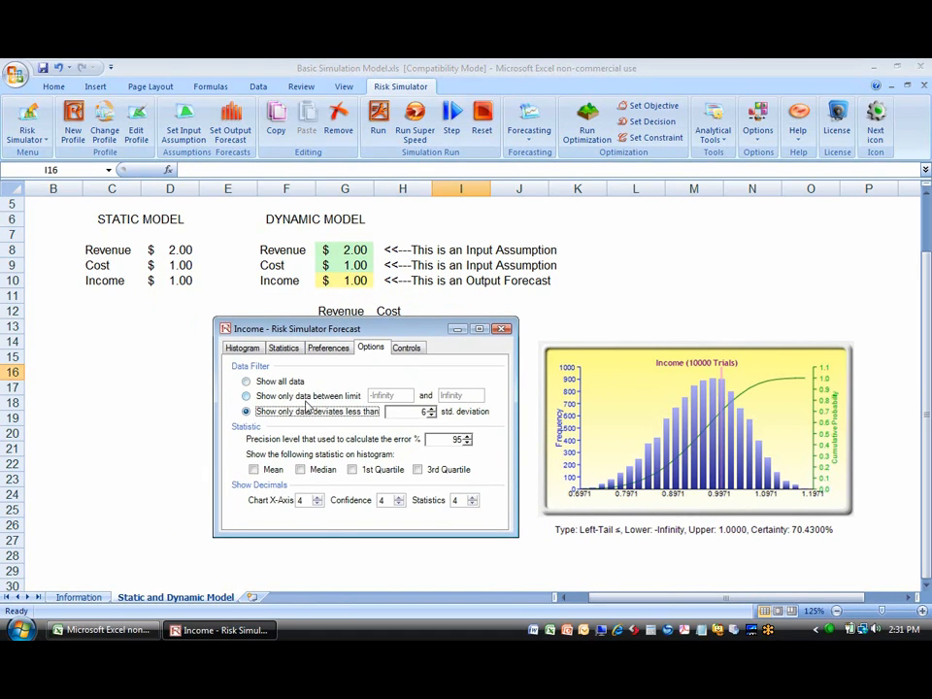
click(433, 416)
click(433, 415)
click(433, 416)
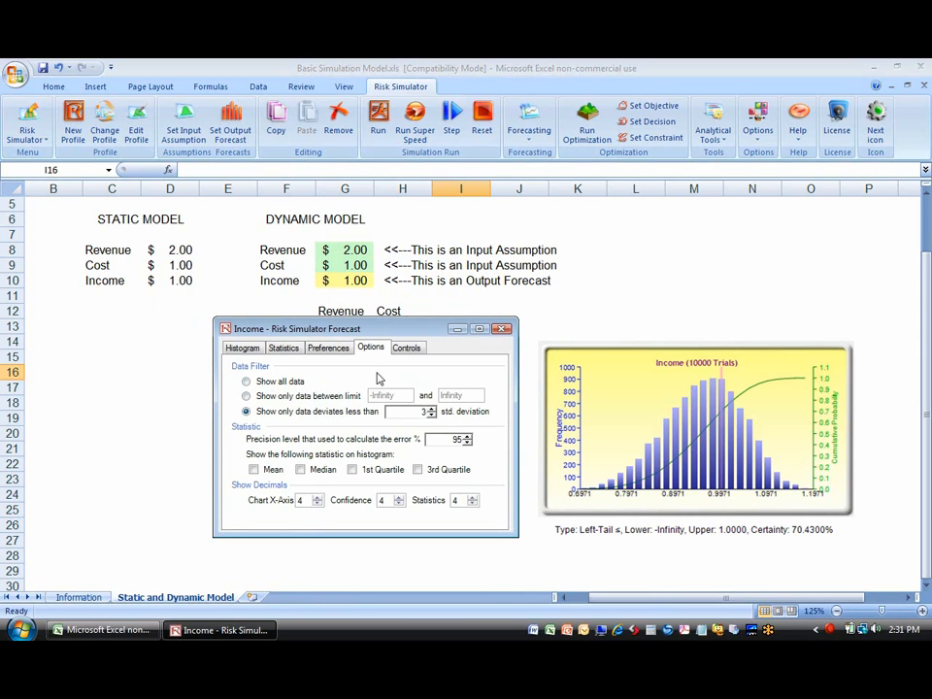
click(433, 416)
click(254, 349)
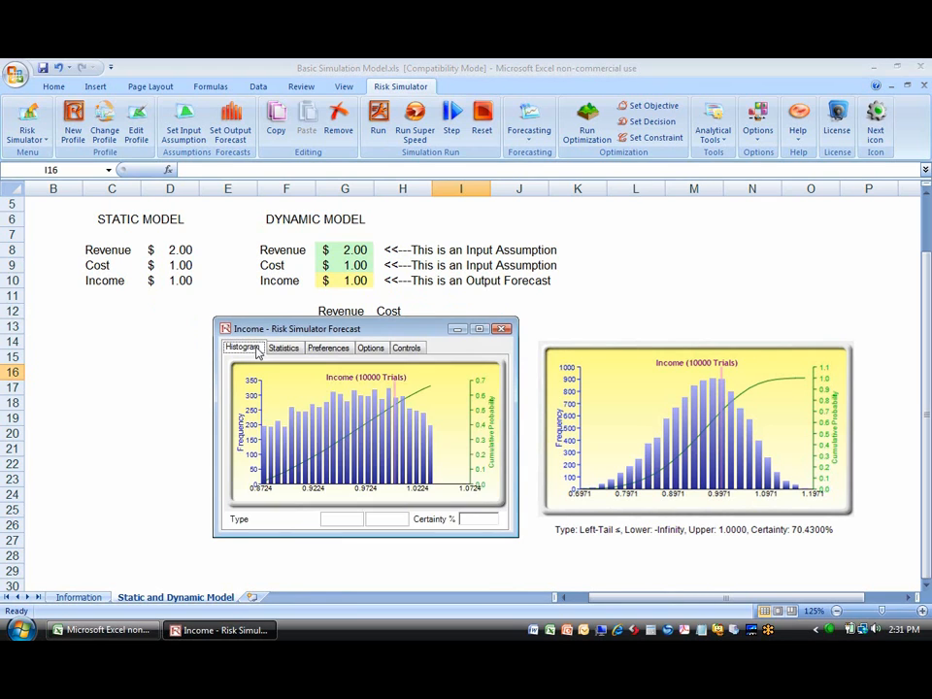
Step: Check the number of trials in the Income forecast's truncated statistics, and restore the data filter to show all data
click(327, 351)
click(371, 350)
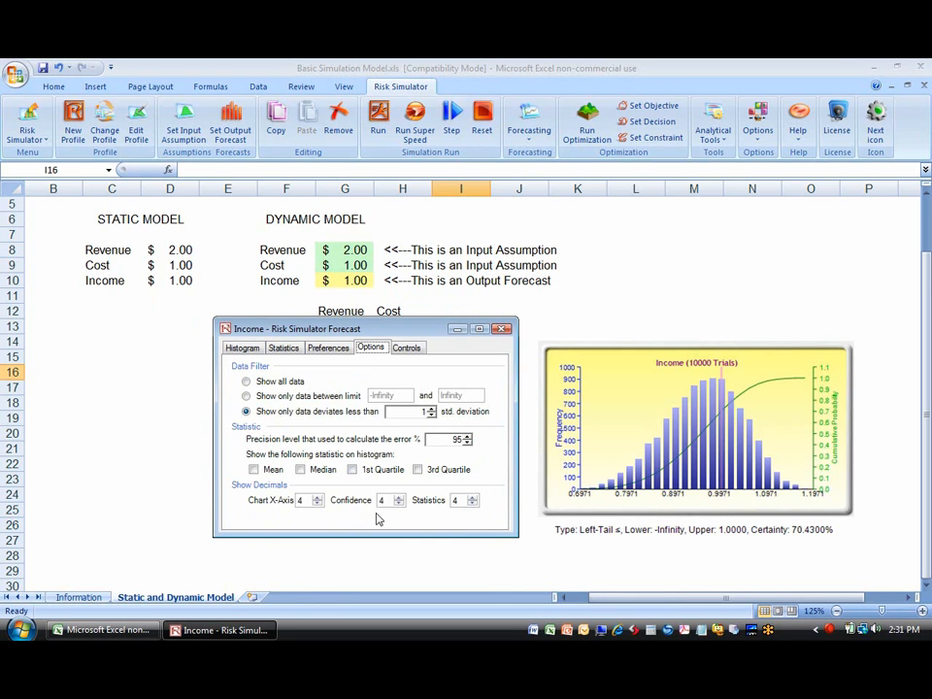
click(296, 351)
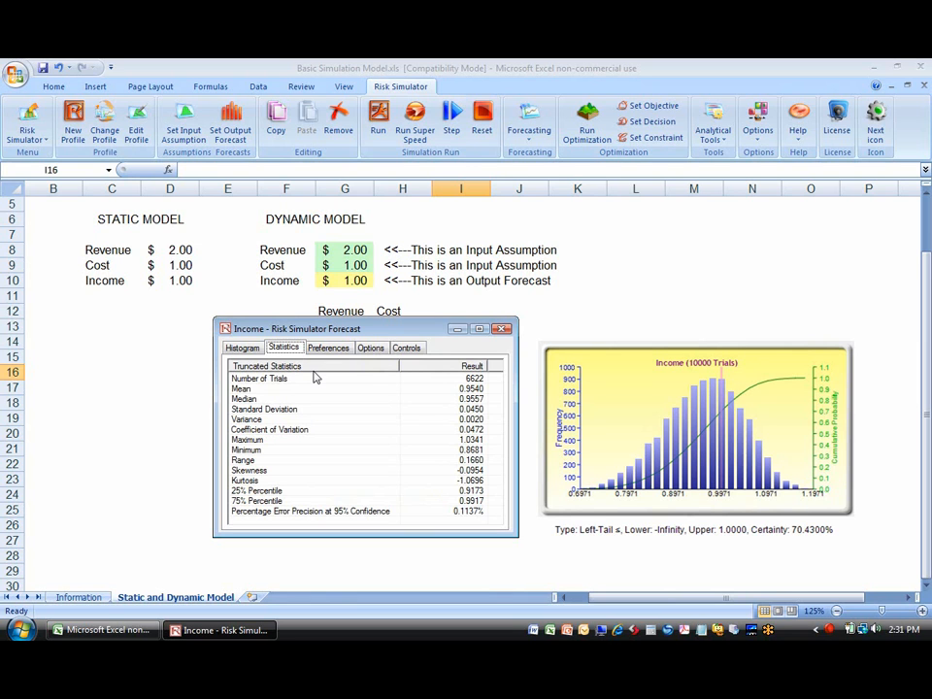
click(359, 379)
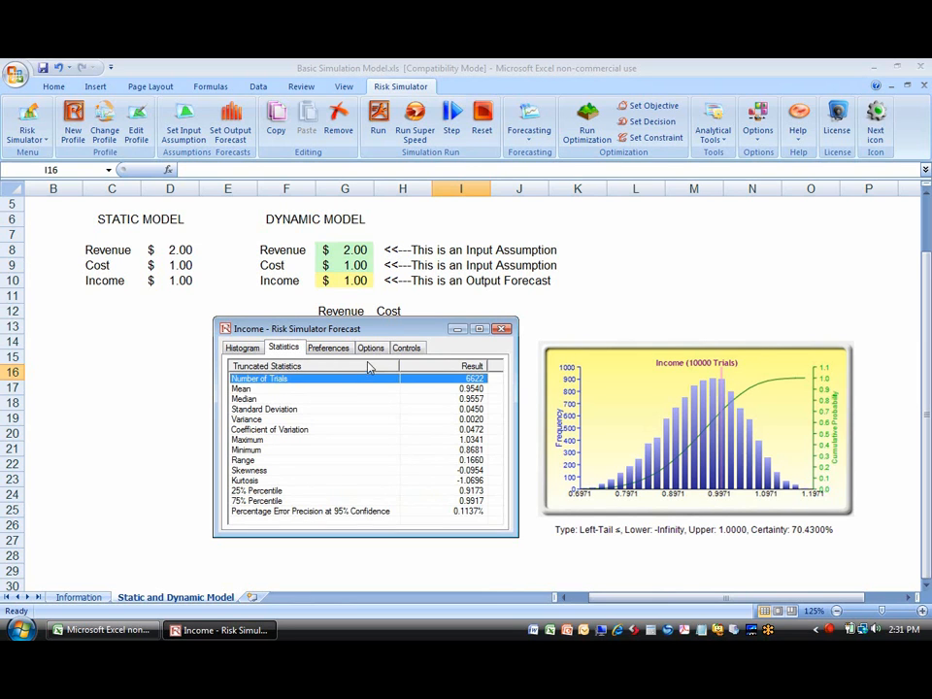
click(372, 348)
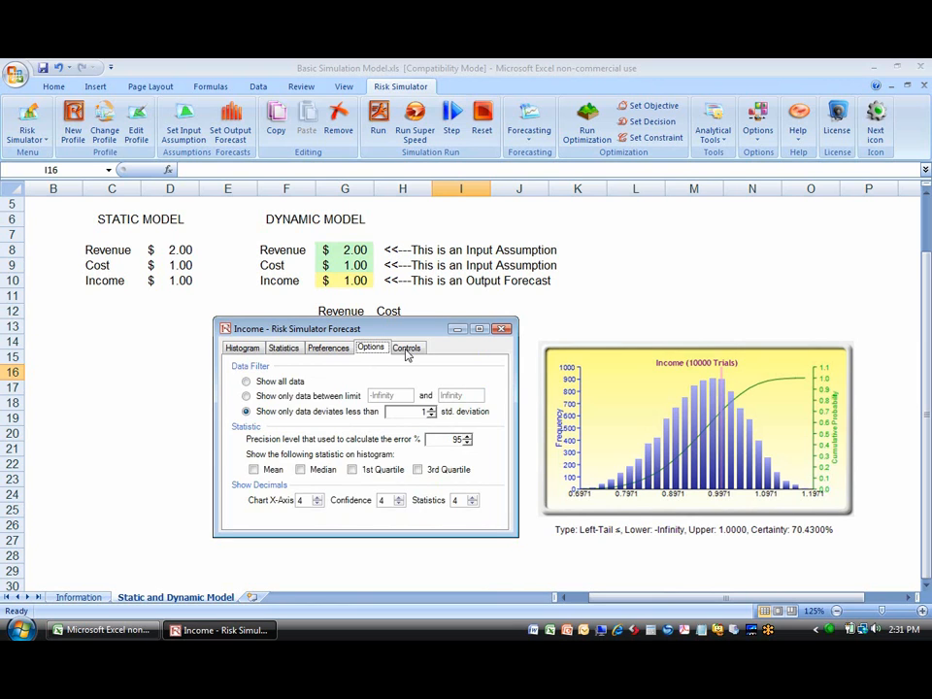
click(407, 348)
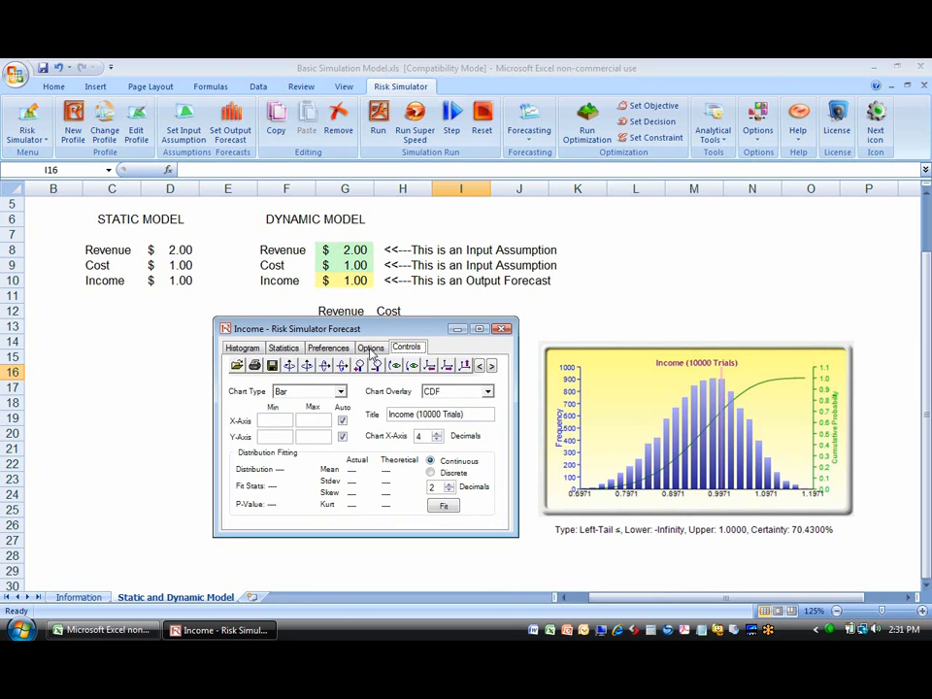
click(369, 349)
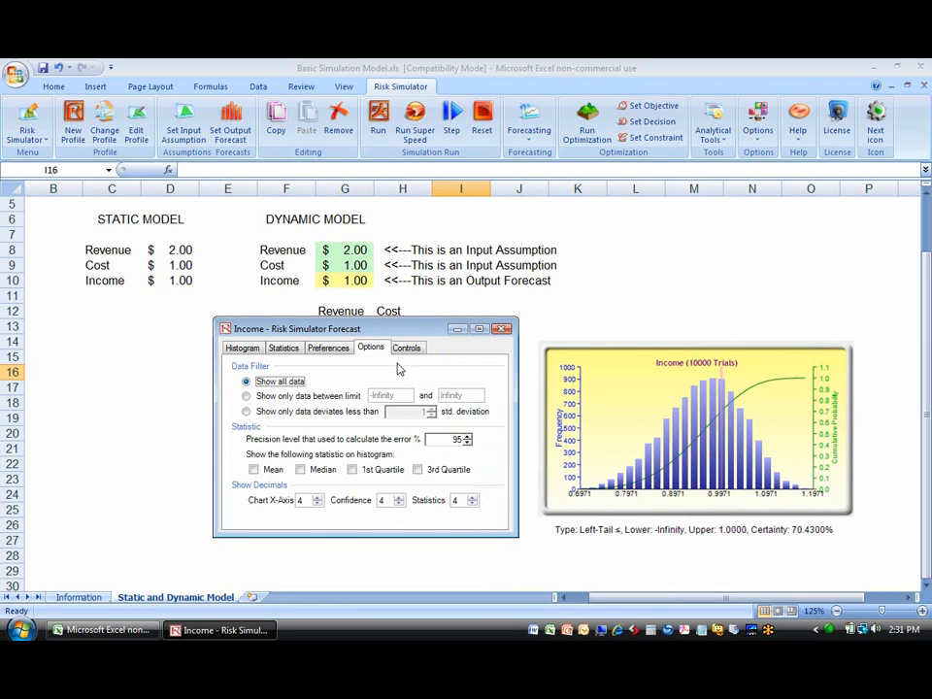
Step: Color the Income histogram's bars red and its cumulative curve green, and view the recolored histogram
click(407, 347)
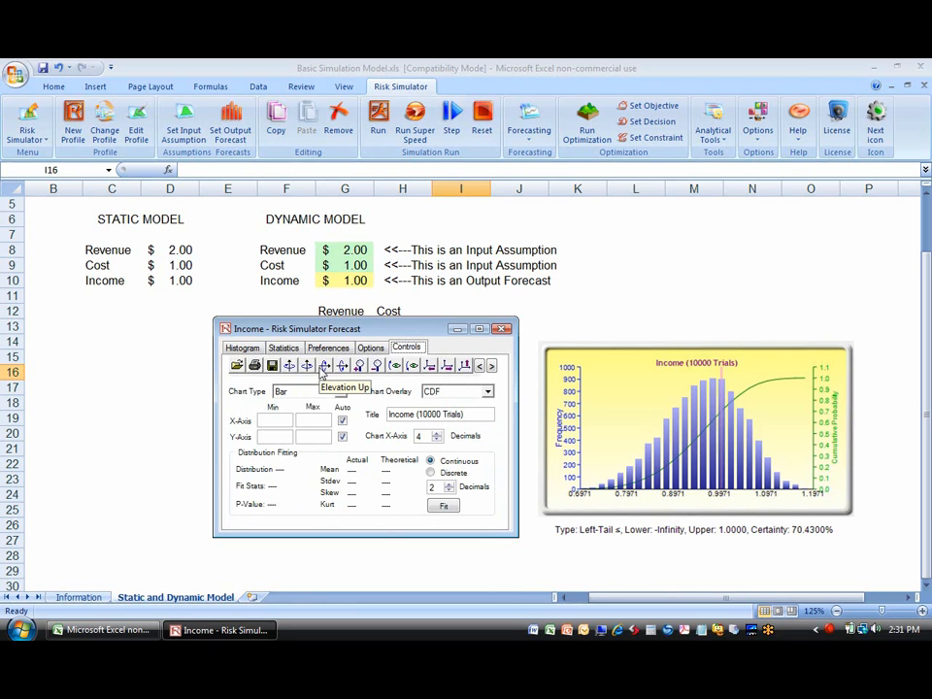
click(491, 366)
click(492, 366)
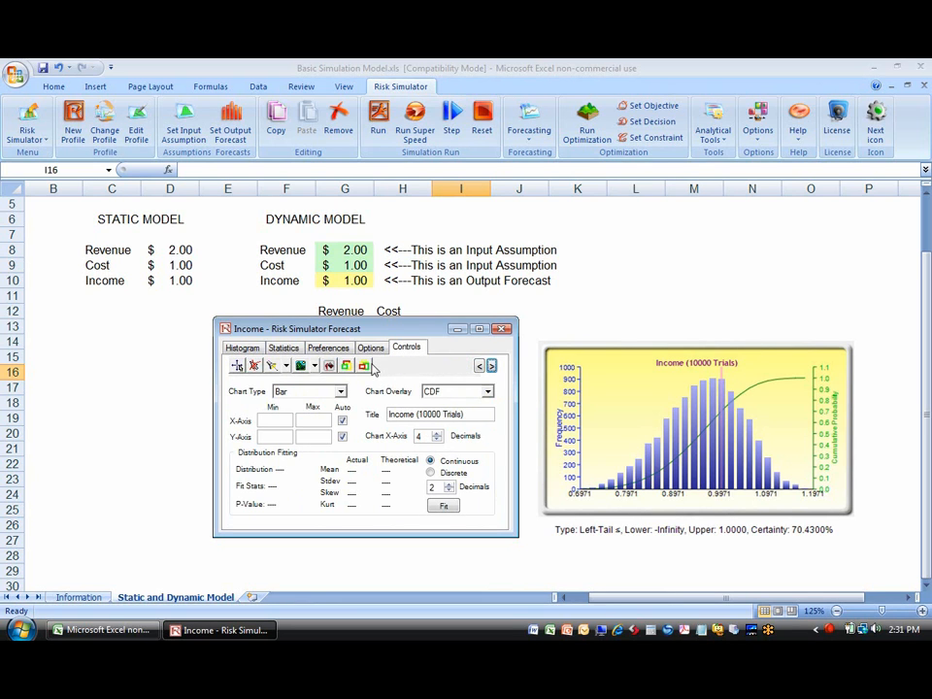
click(346, 366)
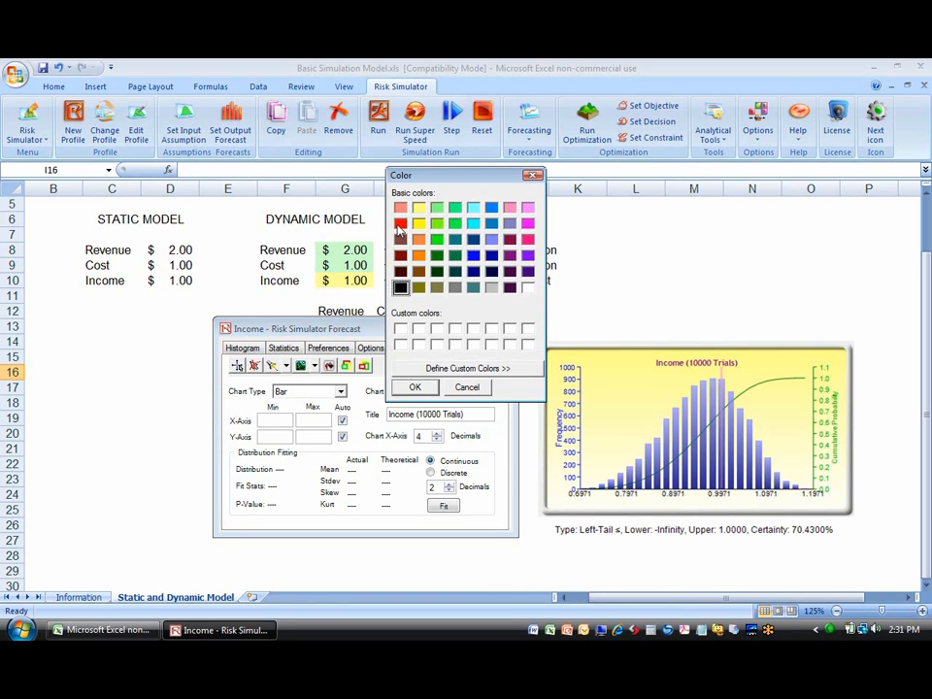
click(415, 387)
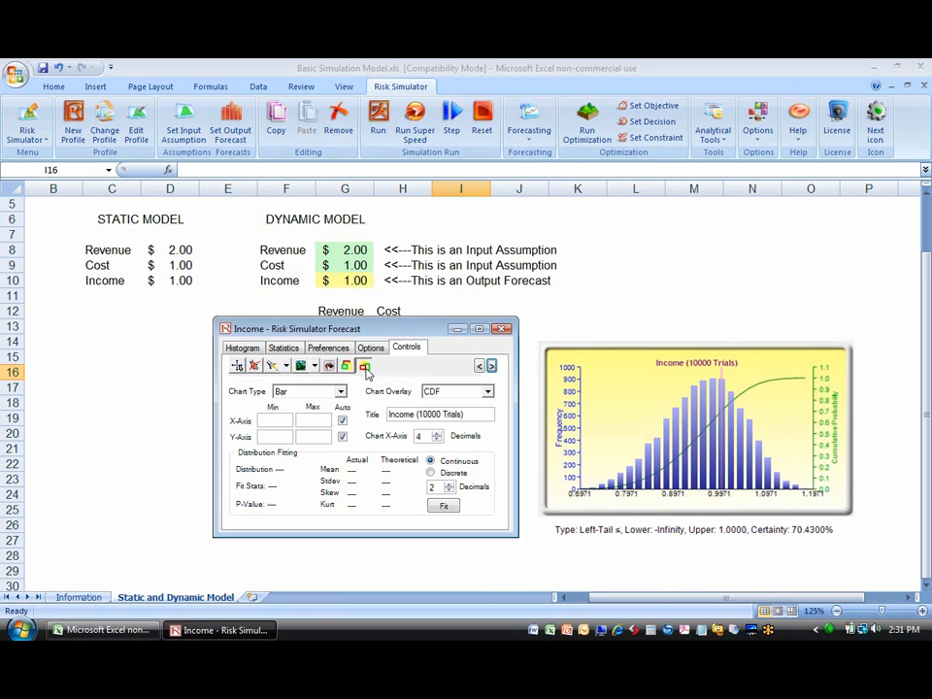
click(346, 366)
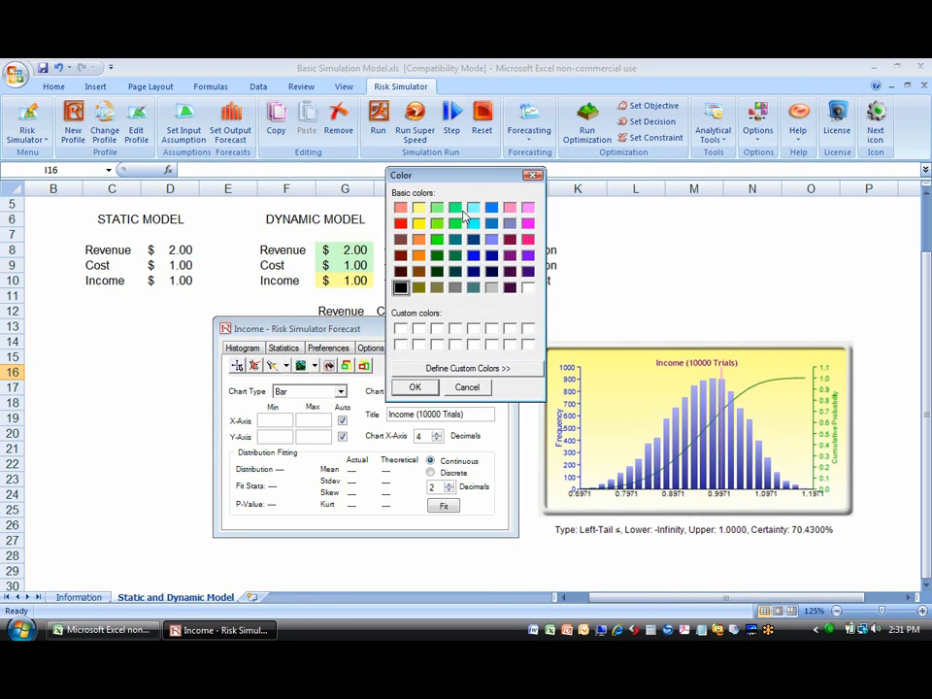
click(454, 223)
click(417, 387)
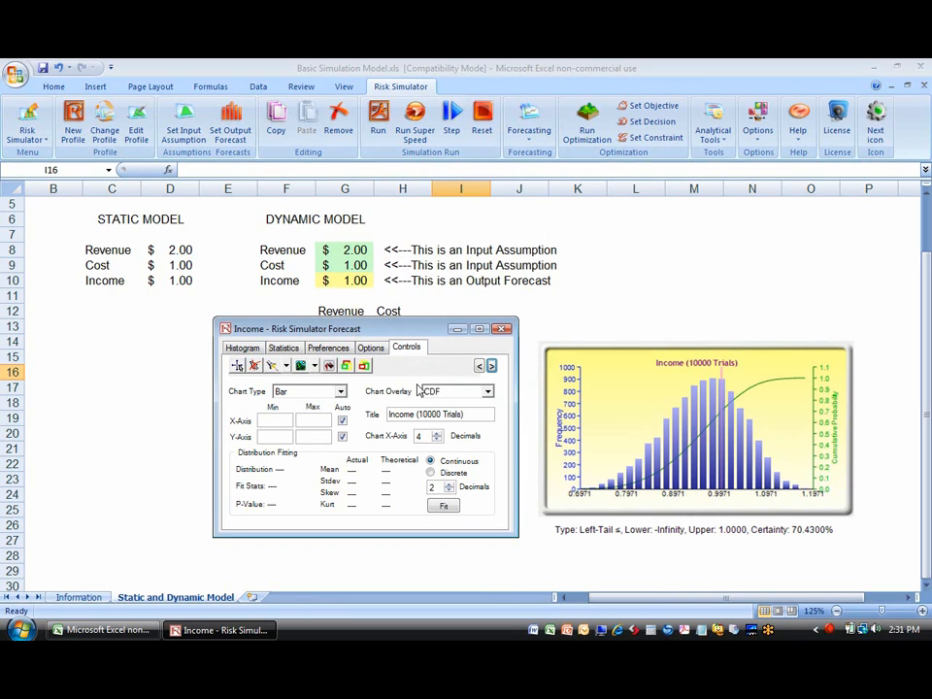
click(252, 354)
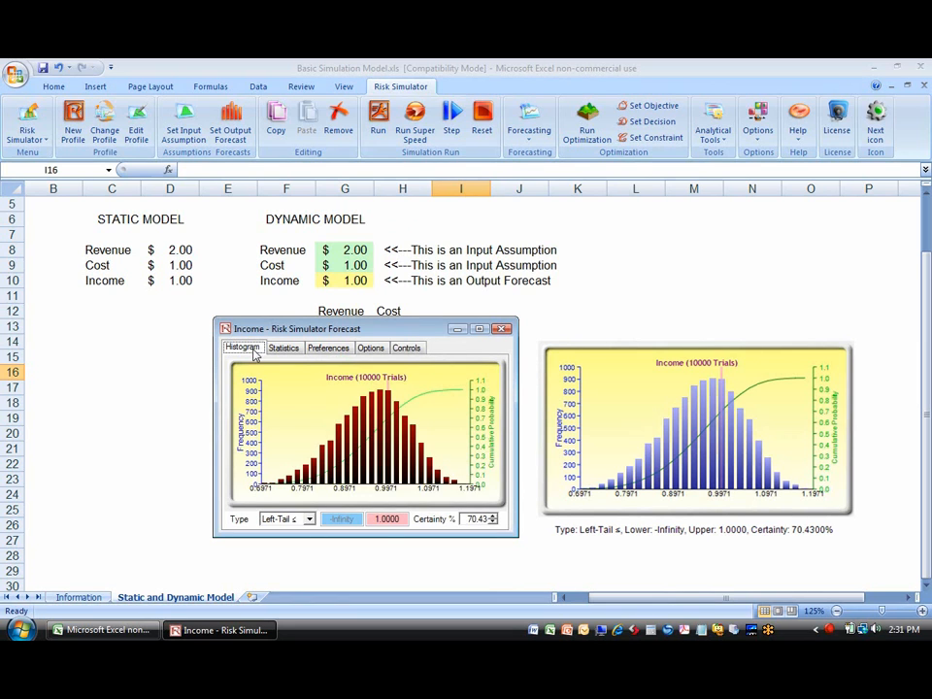
Step: Fit a continuous distribution to the Income forecast, examine the fit, and switch the chart overlay back to CDF to view the histogram
click(406, 351)
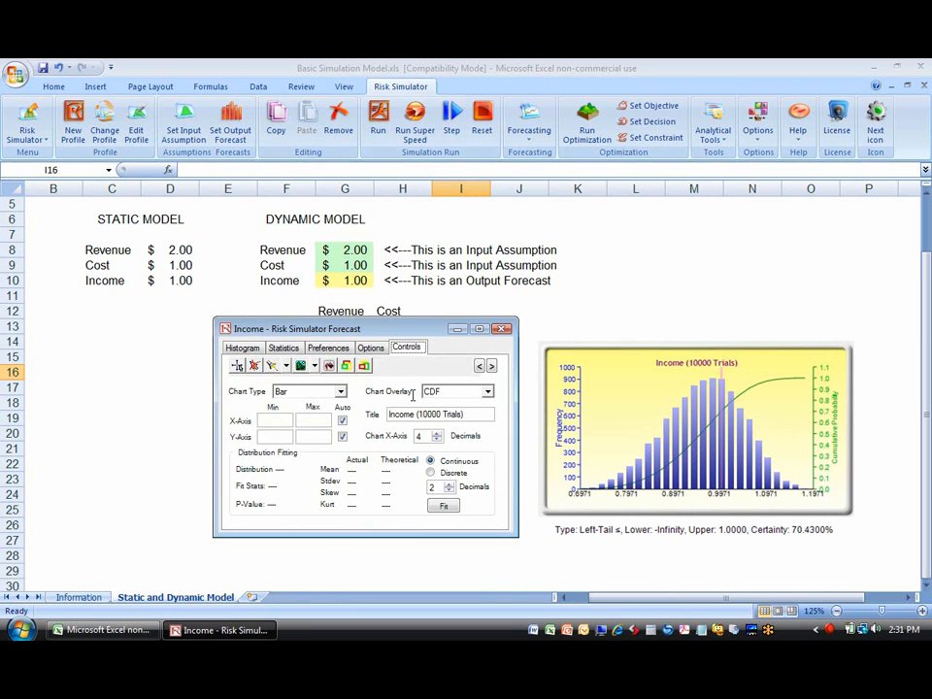
double_click(419, 436)
drag(432, 416, 404, 416)
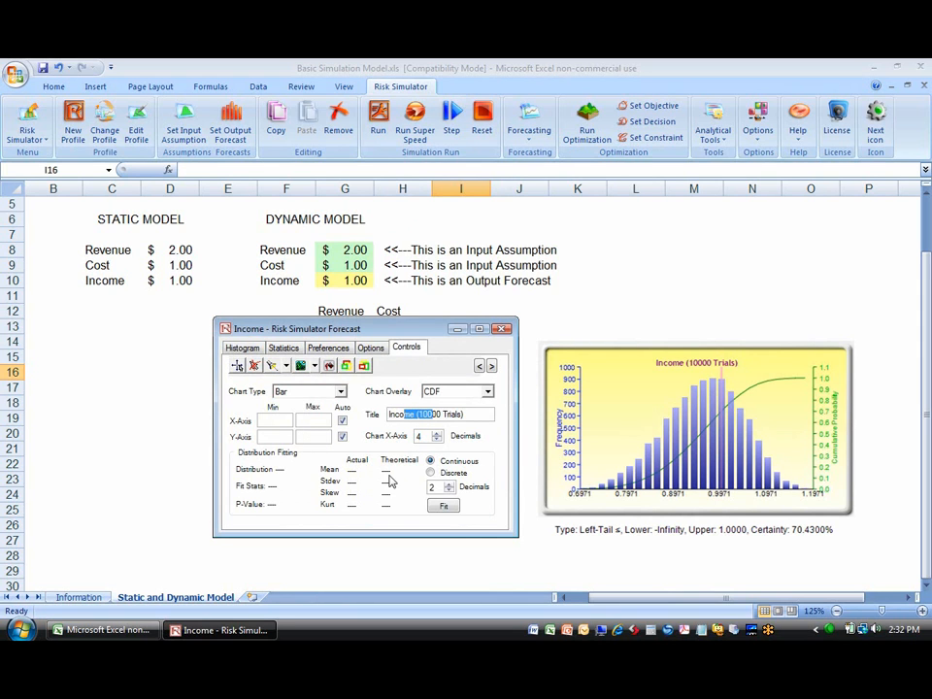
click(443, 506)
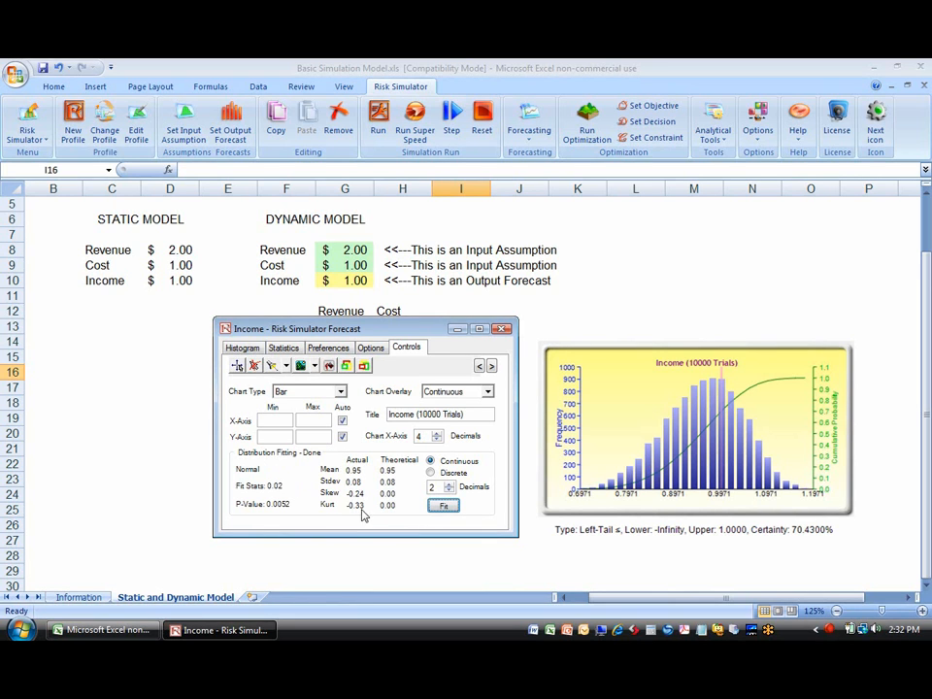
click(482, 393)
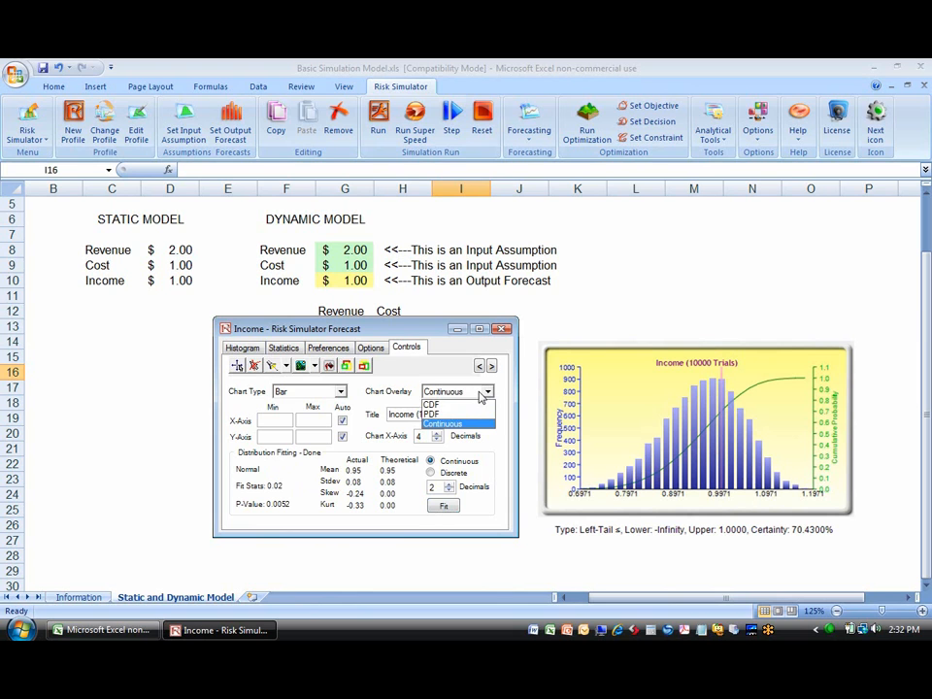
click(472, 403)
click(238, 348)
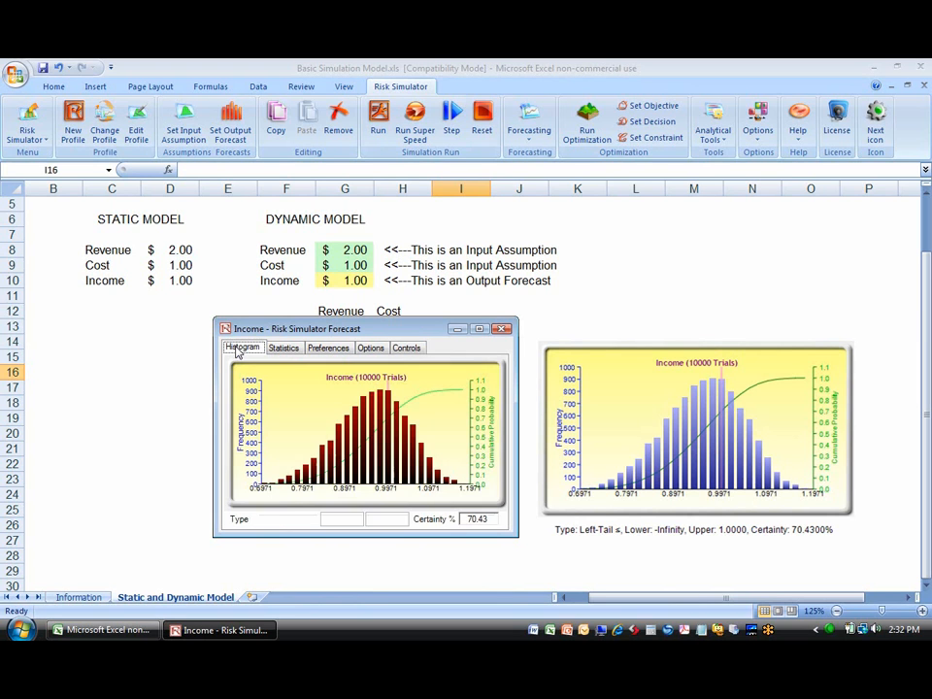
click(416, 349)
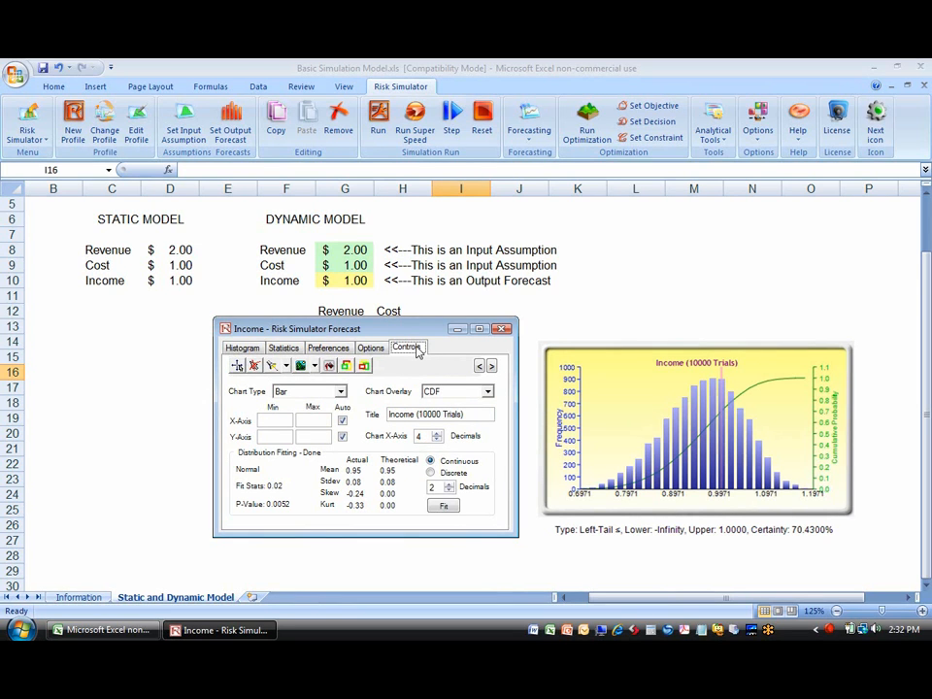
Step: Reset the simulation and set the profile's number of trials to 1,000
click(481, 121)
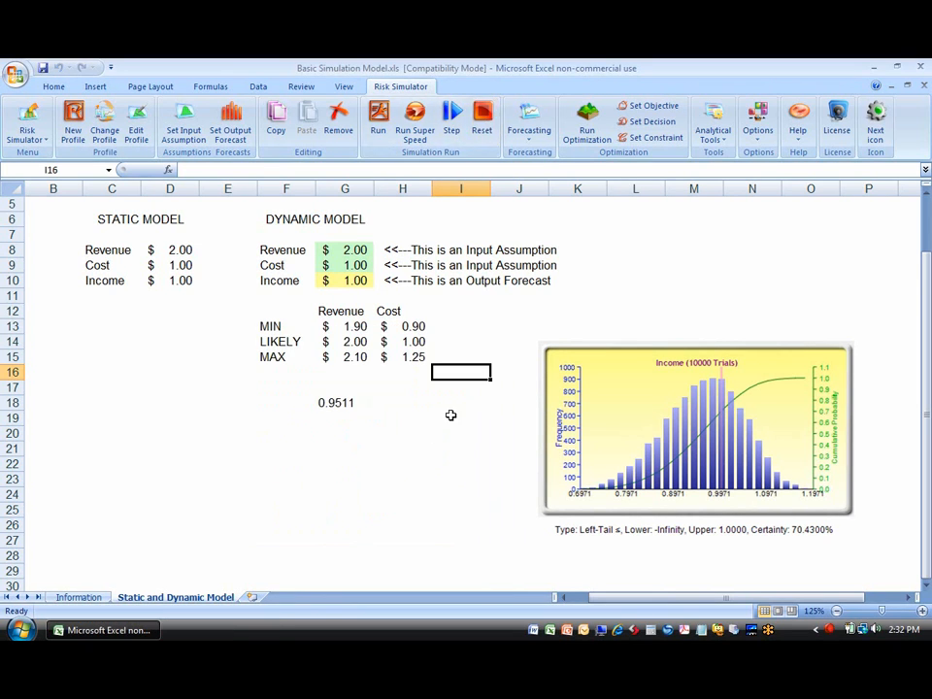
click(133, 136)
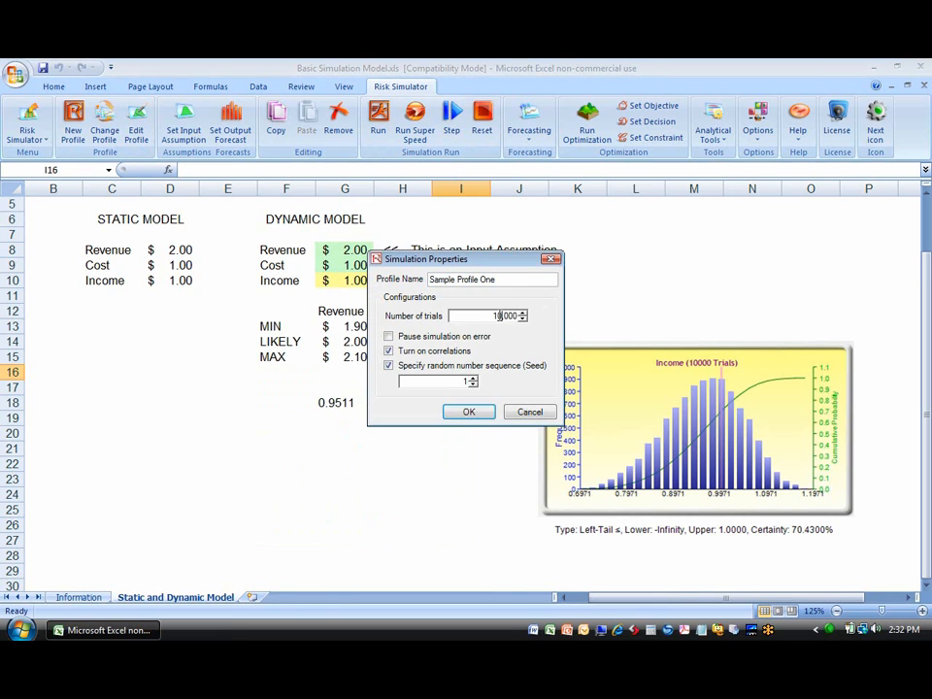
key(Return)
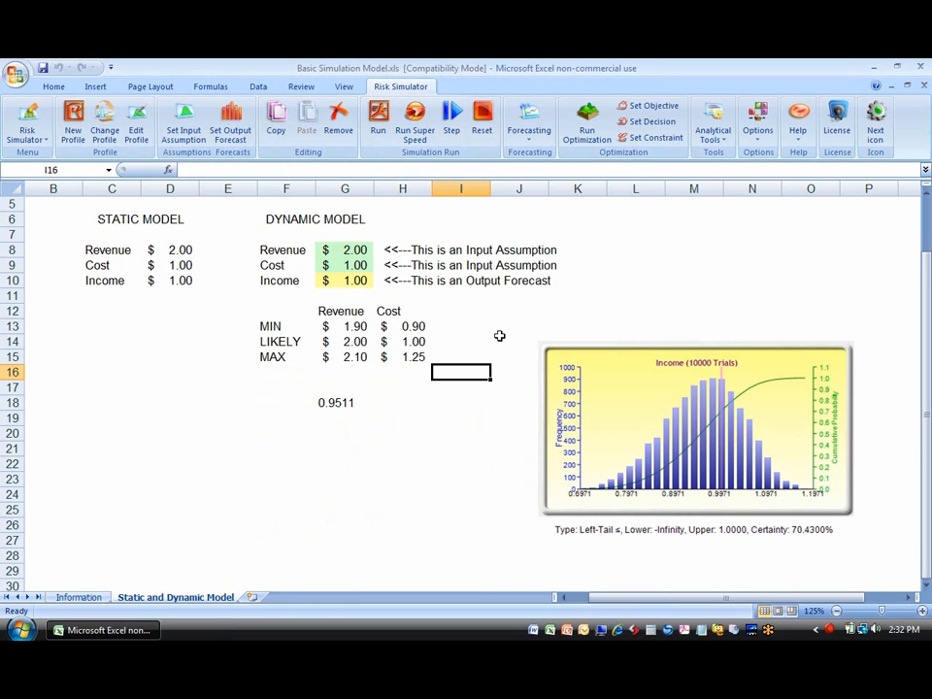
Step: Run the simulation at super speed, and place the Income forecast window beside the pasted chart
click(415, 121)
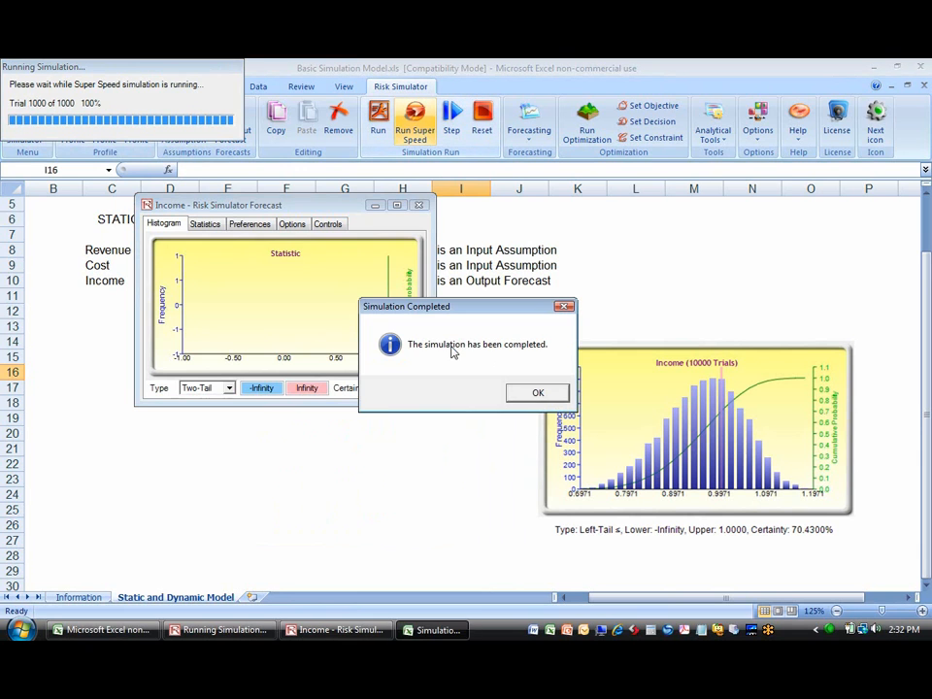
key(Return)
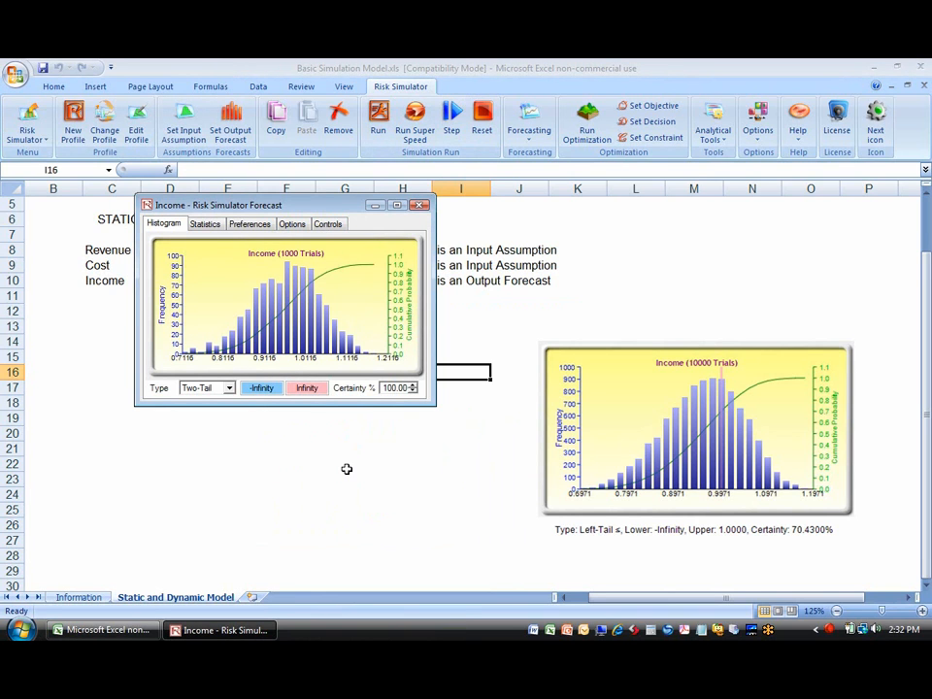
drag(339, 210, 423, 322)
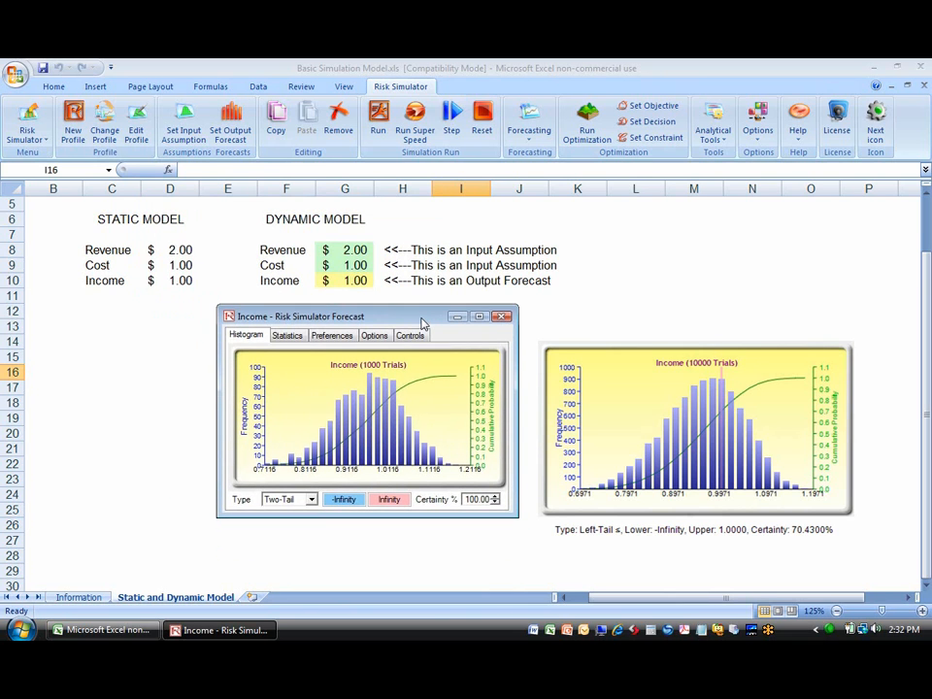